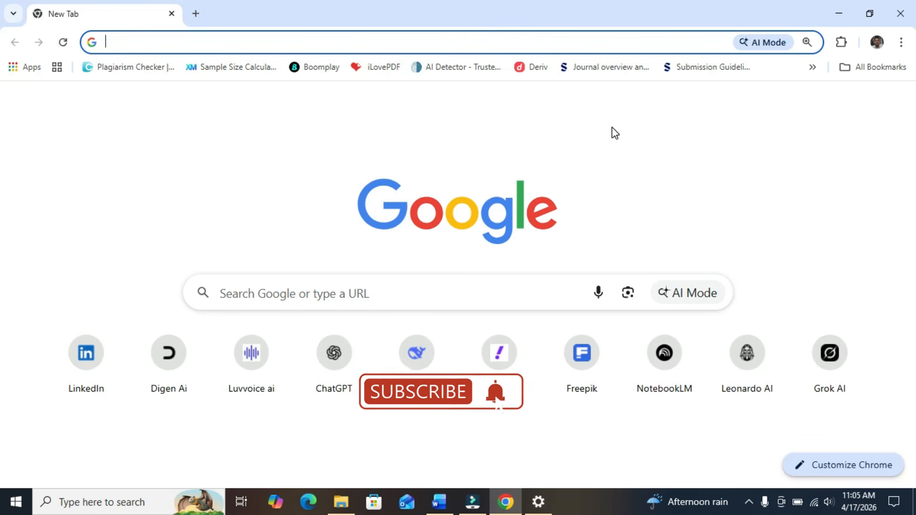
# - Search Google for the Chrome Web Store and open its home page
pyautogui.click(293, 296)
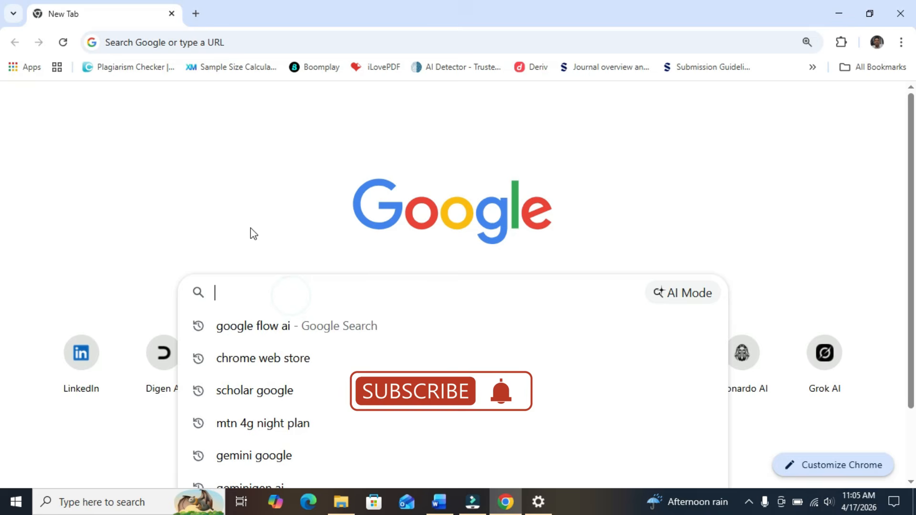
pyautogui.click(283, 368)
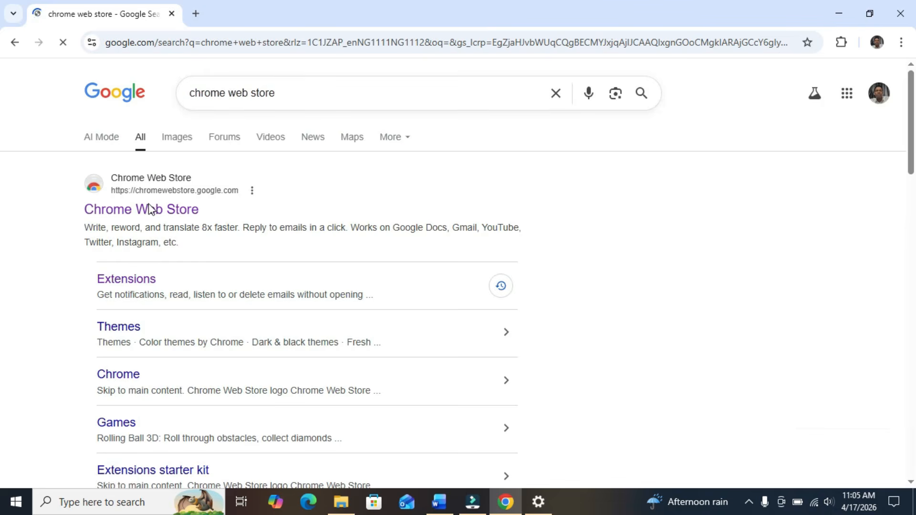
pyautogui.click(137, 214)
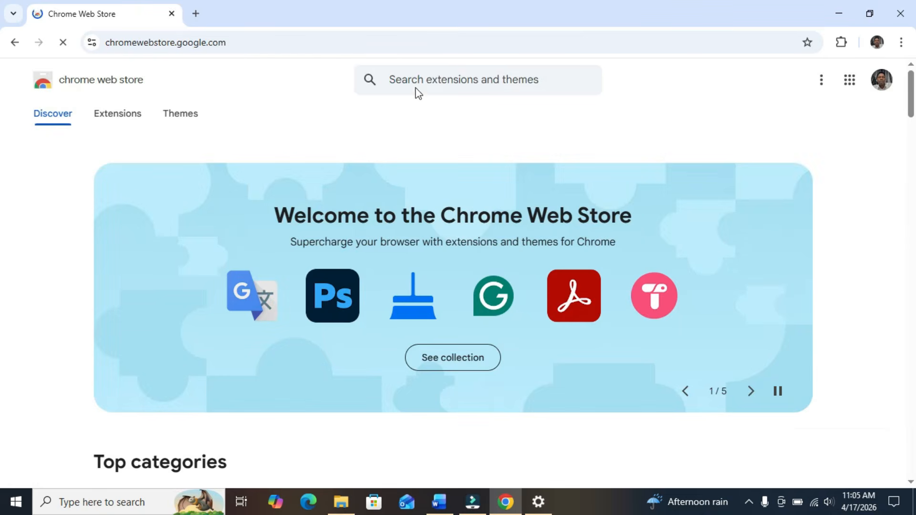
# - Find the extension "TurboFlow - Auto Veo & Nano Banana Pro on Google Flow" in the store and add it to Chrome
pyautogui.click(407, 85)
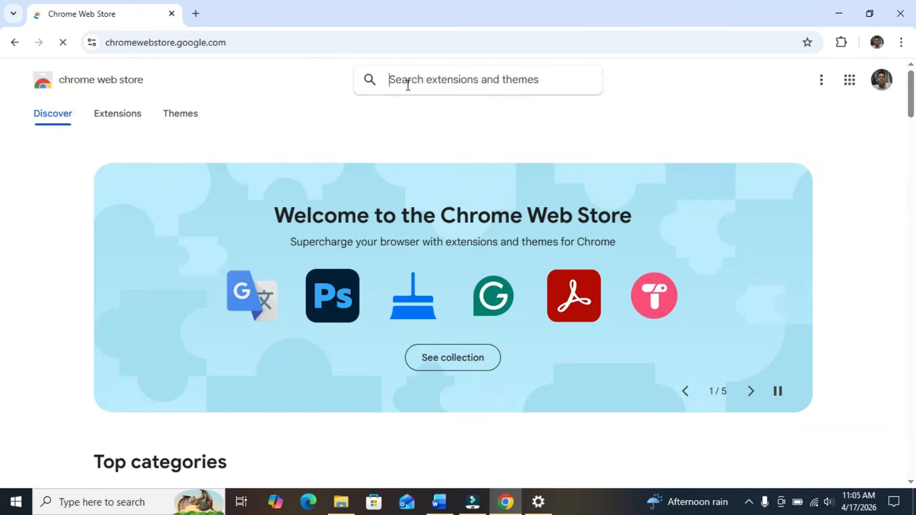
pyautogui.write('Turboflow')
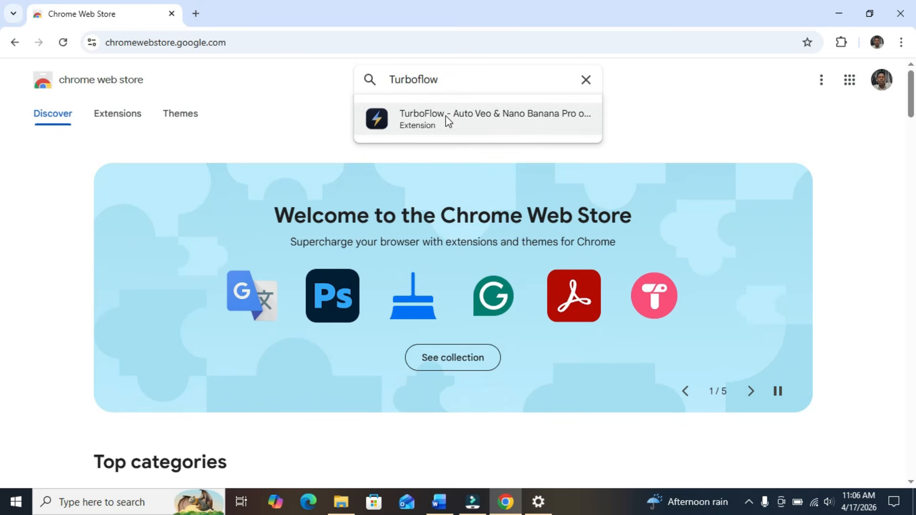
pyautogui.click(442, 115)
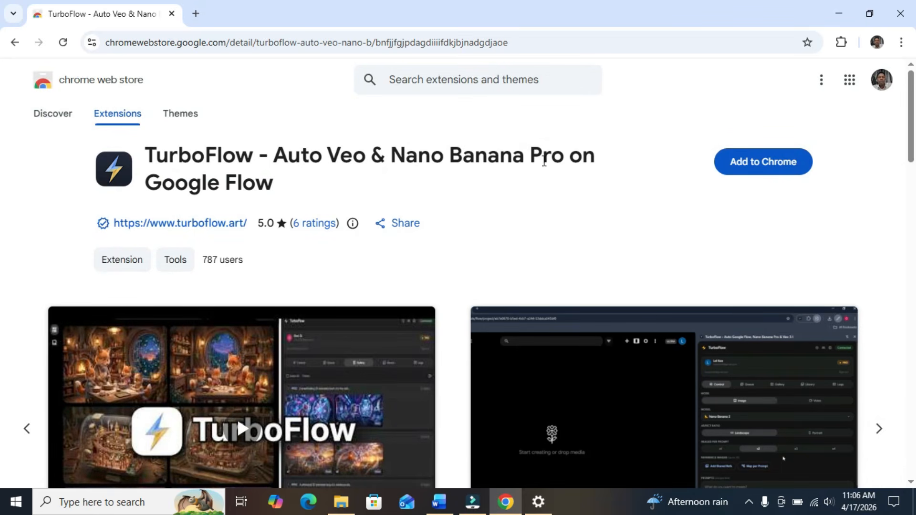
pyautogui.click(756, 169)
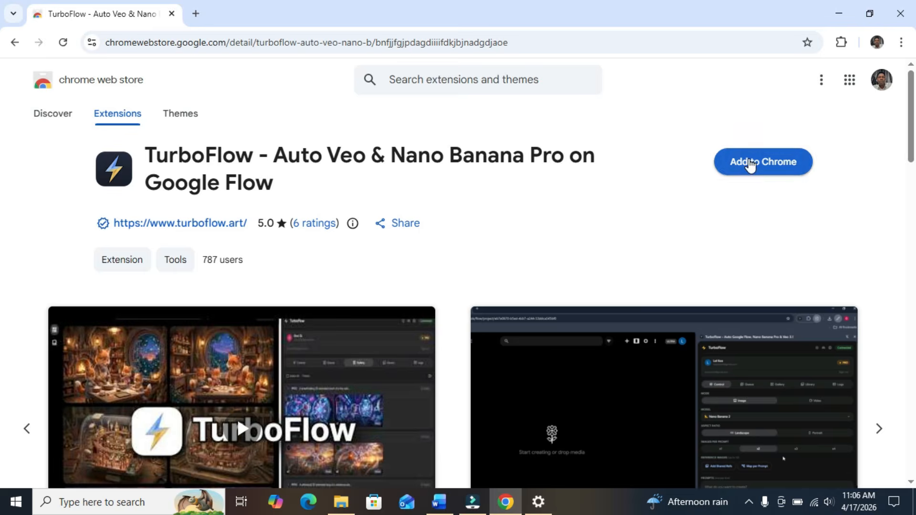
pyautogui.click(494, 215)
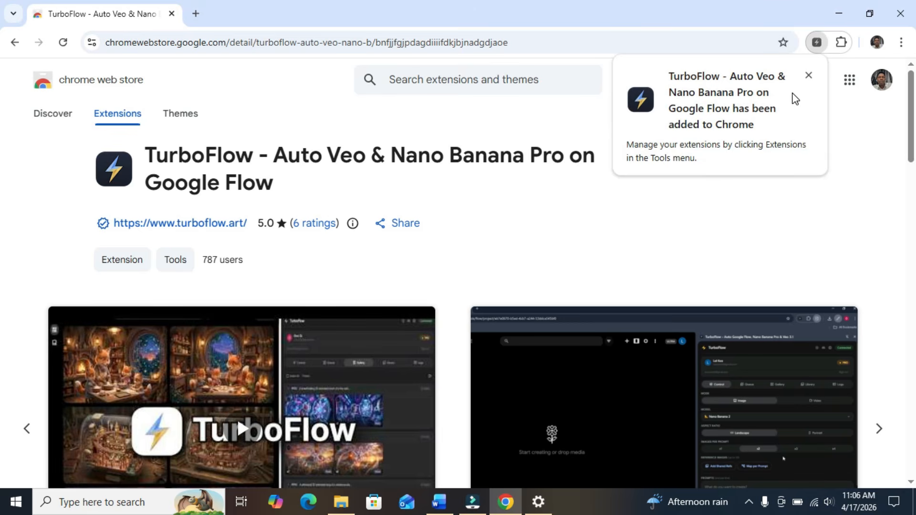
# - Search for "google flow ai" in a new tab, enter Google Flow and create a new project
pyautogui.click(193, 14)
pyautogui.click(259, 295)
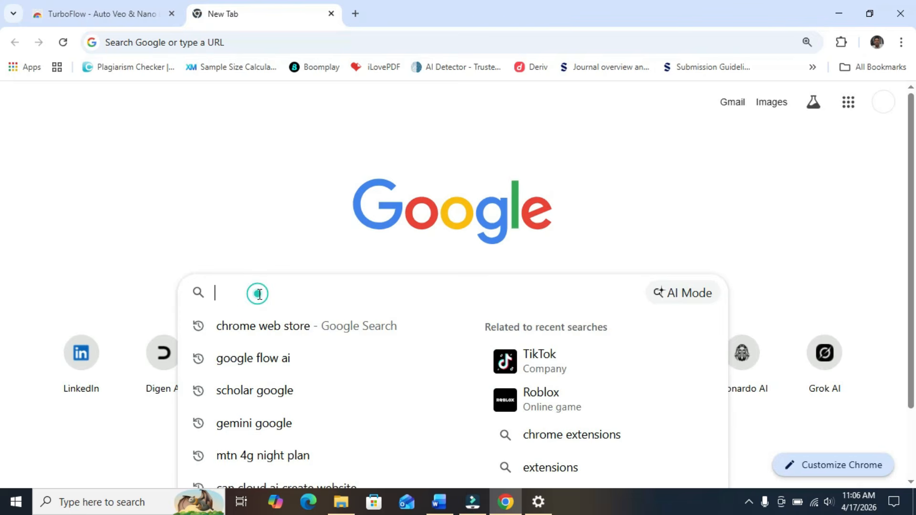
pyautogui.click(269, 364)
pyautogui.click(103, 213)
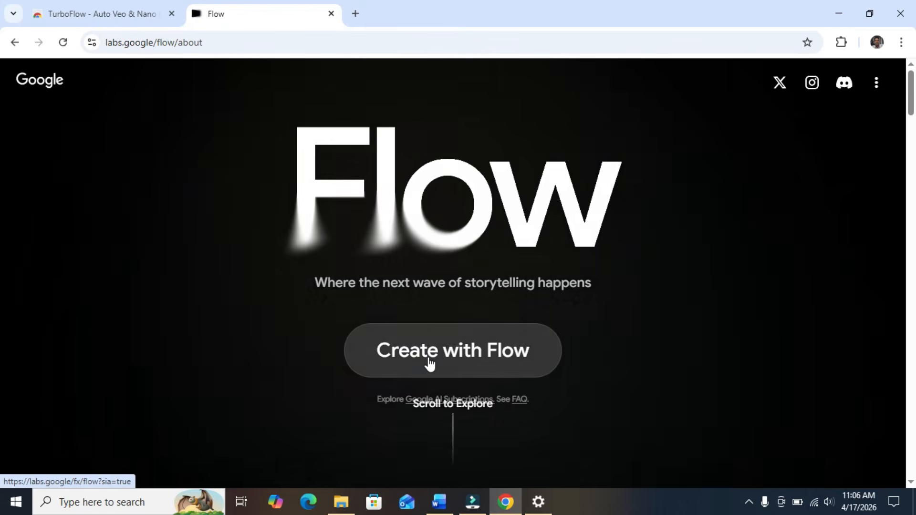
pyautogui.click(428, 359)
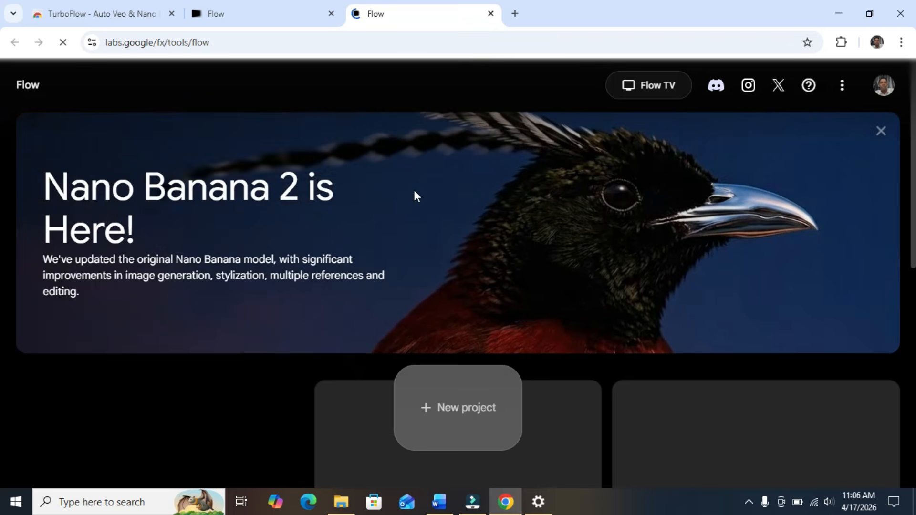
pyautogui.click(464, 411)
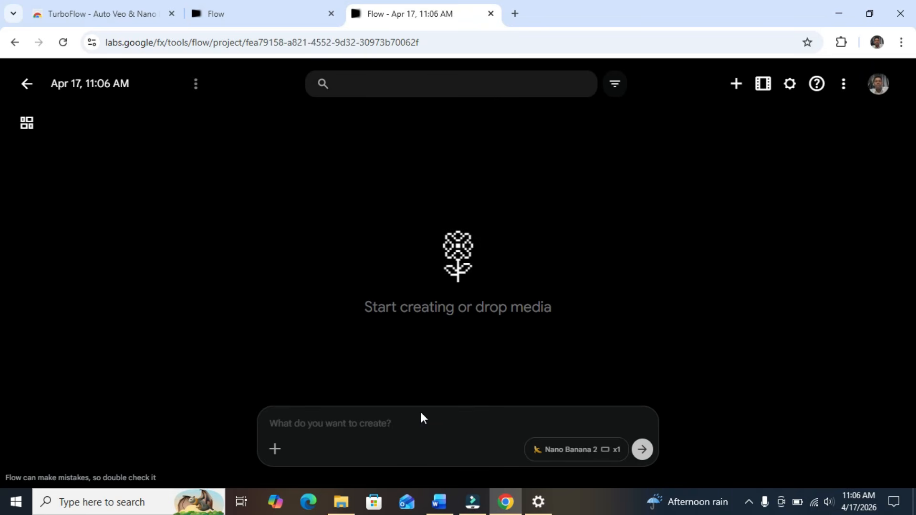
# - Choose Nano Banana 2 as the image generation model in the prompt settings
pyautogui.click(590, 451)
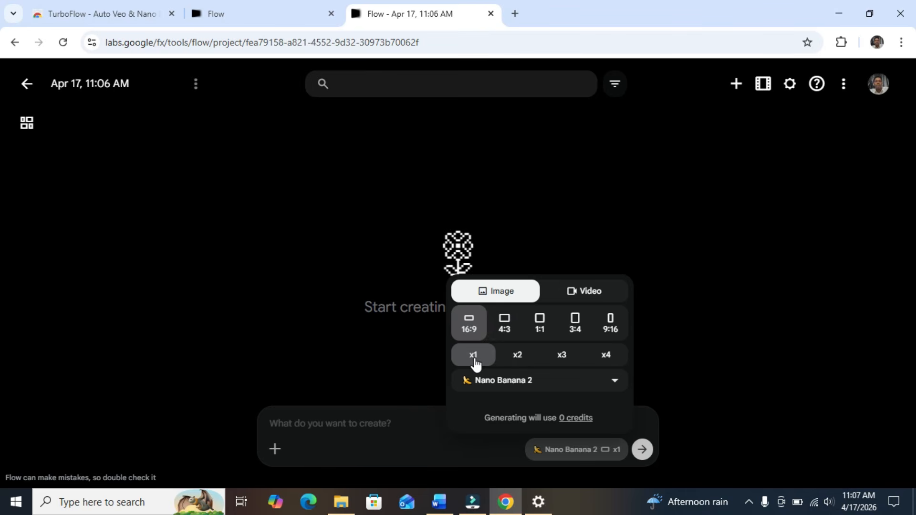
pyautogui.click(529, 381)
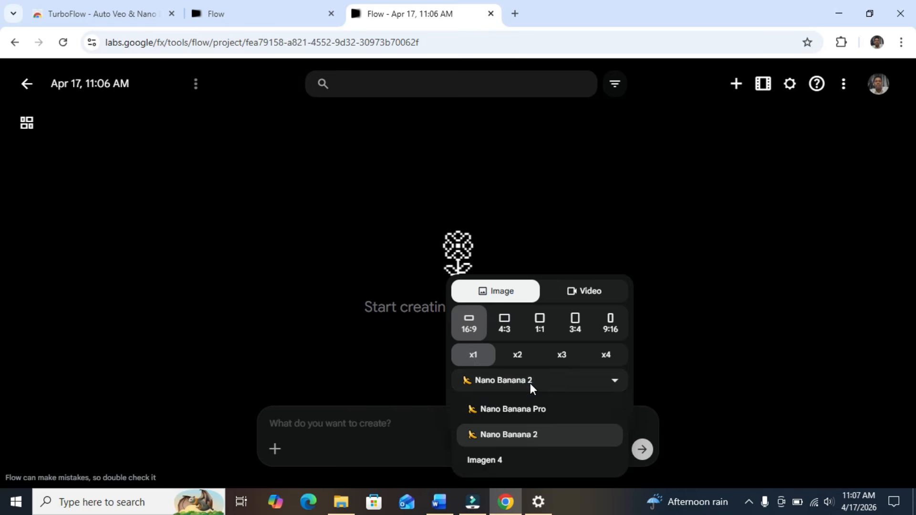
pyautogui.click(481, 438)
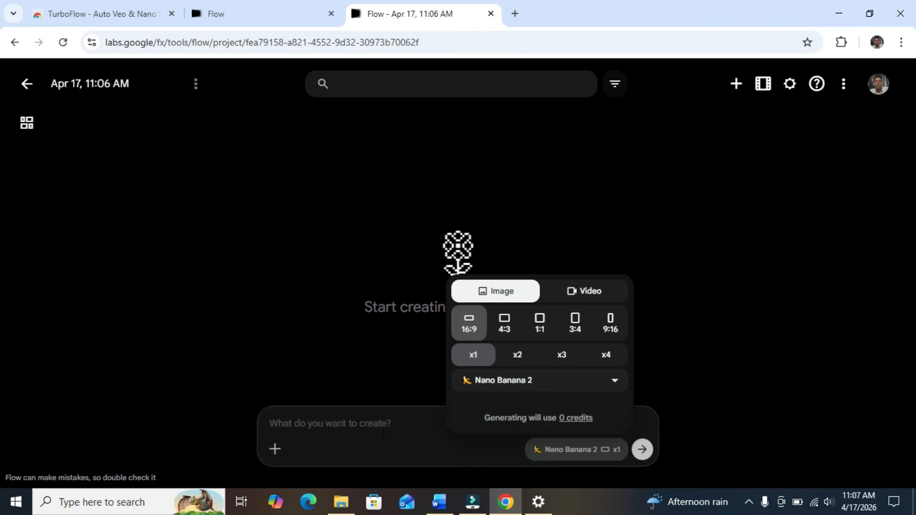
pyautogui.click(345, 424)
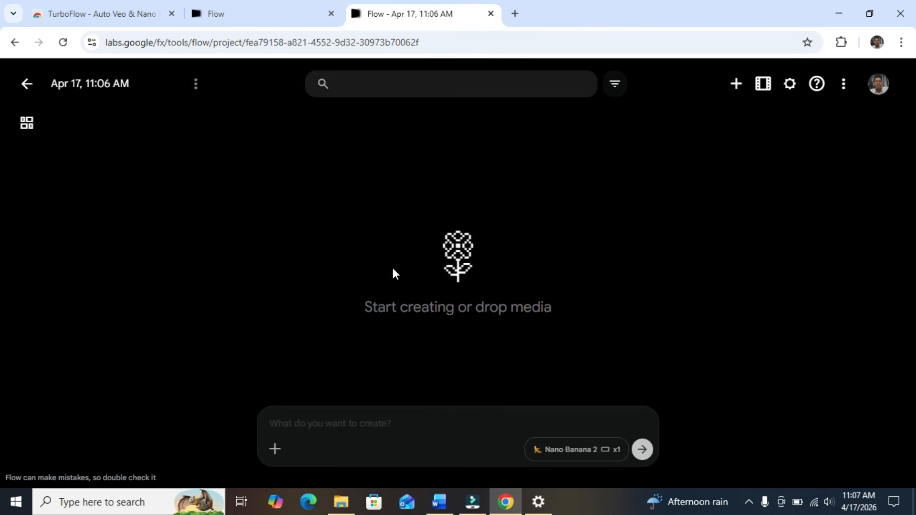
# - Switch to the Word document and copy the character description paragraph for Kofi
pyautogui.click(439, 502)
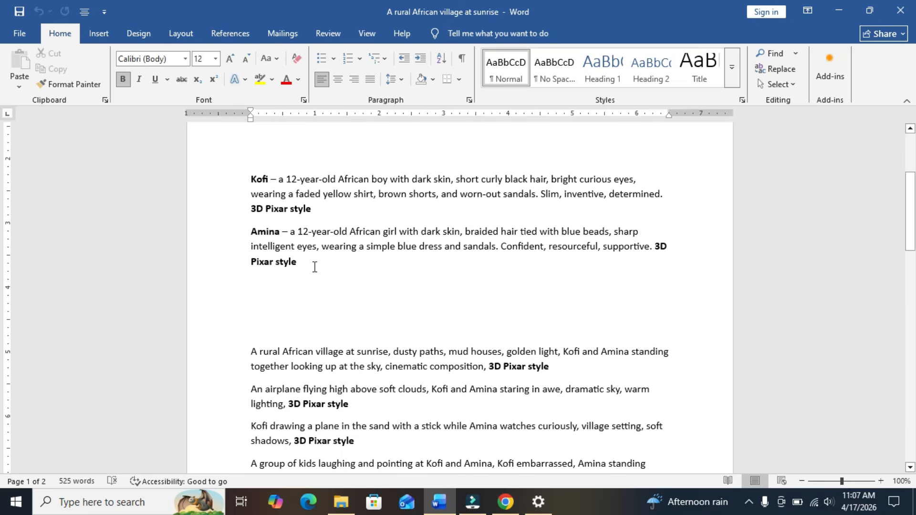
pyautogui.moveTo(314, 211); pyautogui.dragTo(256, 183)
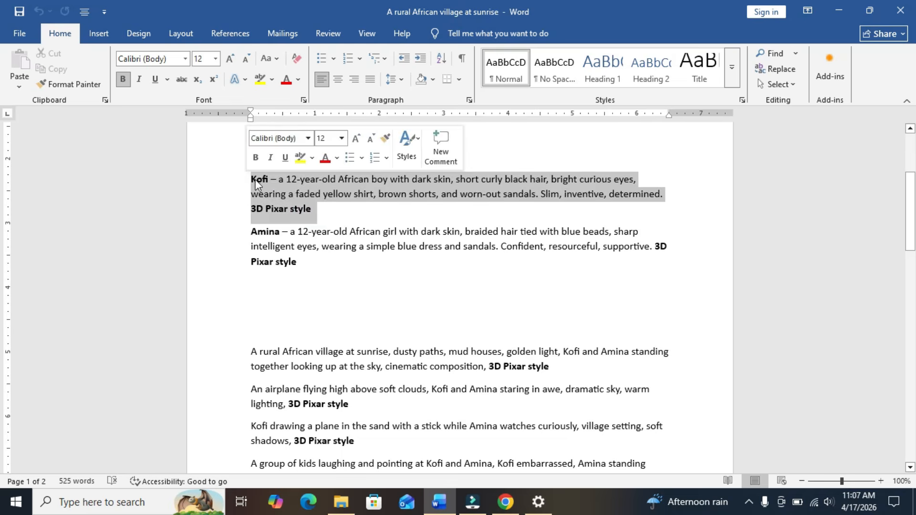
pyautogui.rightClick(276, 194)
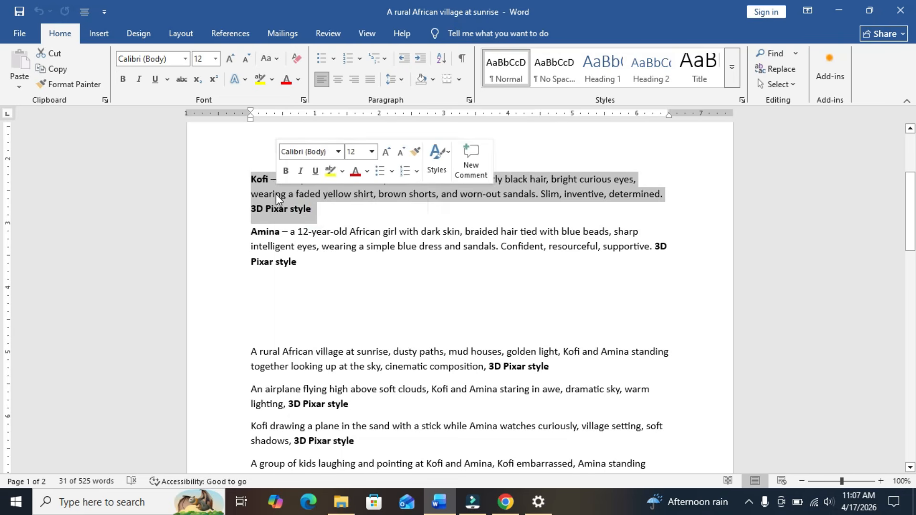
pyautogui.click(336, 241)
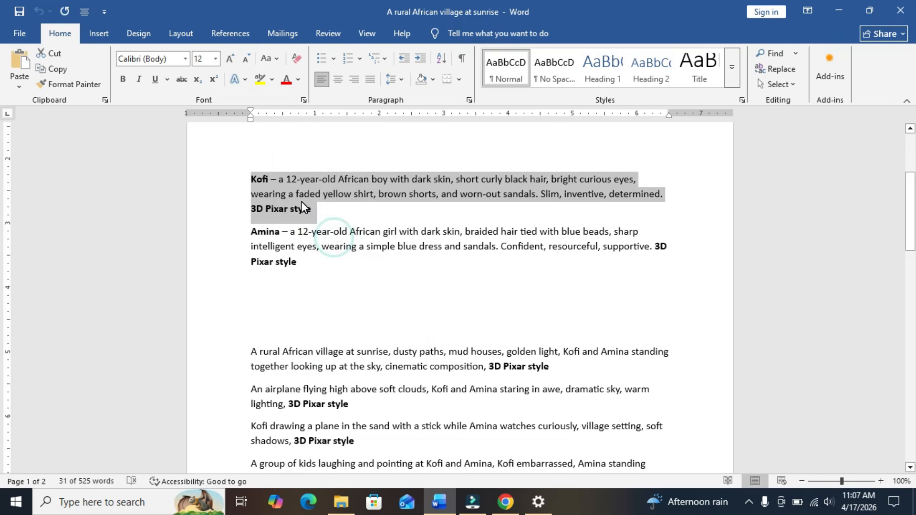
pyautogui.rightClick(302, 201)
pyautogui.click(341, 245)
# - Return to Flow in Chrome, paste the Kofi description as the prompt and generate the image
pyautogui.hotkey('alt', 'Tab')
pyautogui.rightClick(321, 423)
pyautogui.click(351, 273)
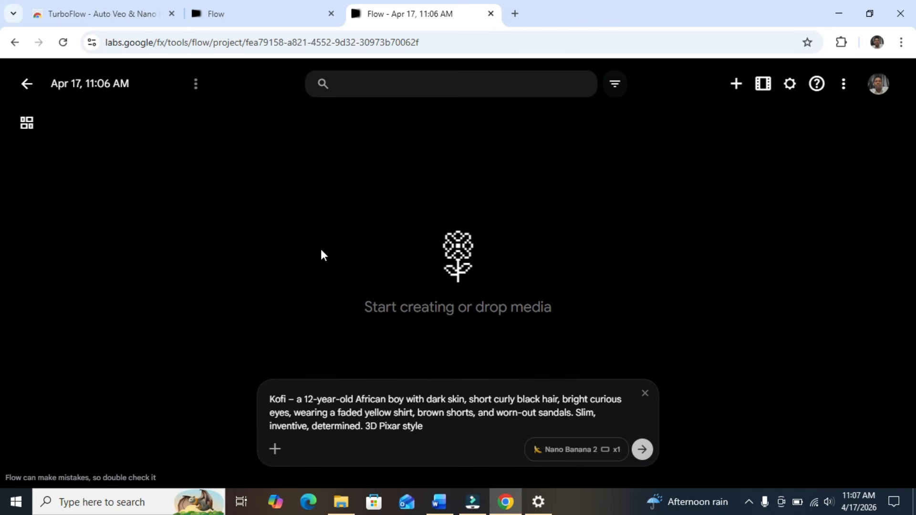
pyautogui.press('Return')
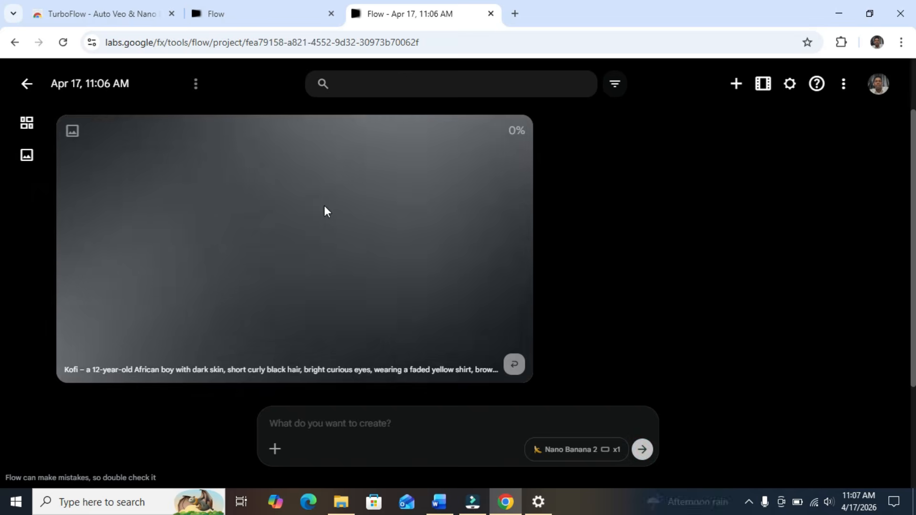
# - Switch back to the Word document and copy the character description paragraph for Amina
pyautogui.click(439, 502)
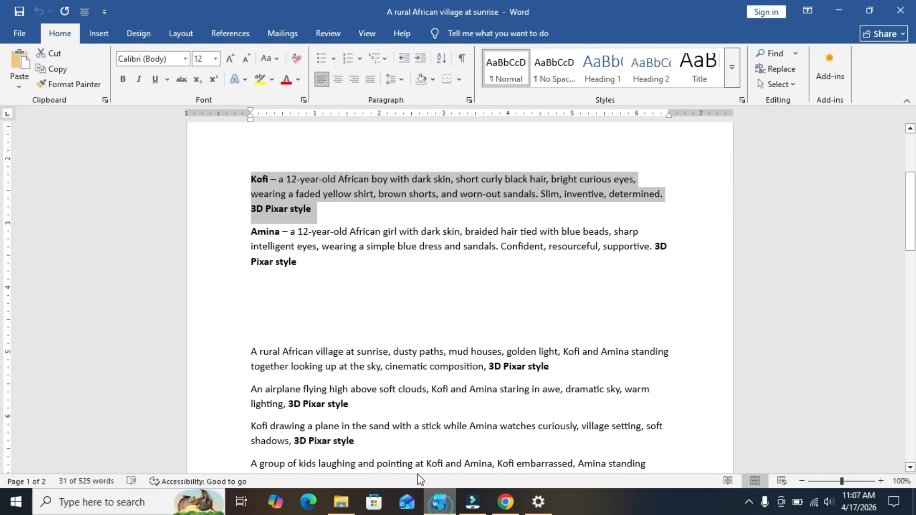
pyautogui.tripleClick(253, 235)
pyautogui.rightClick(283, 244)
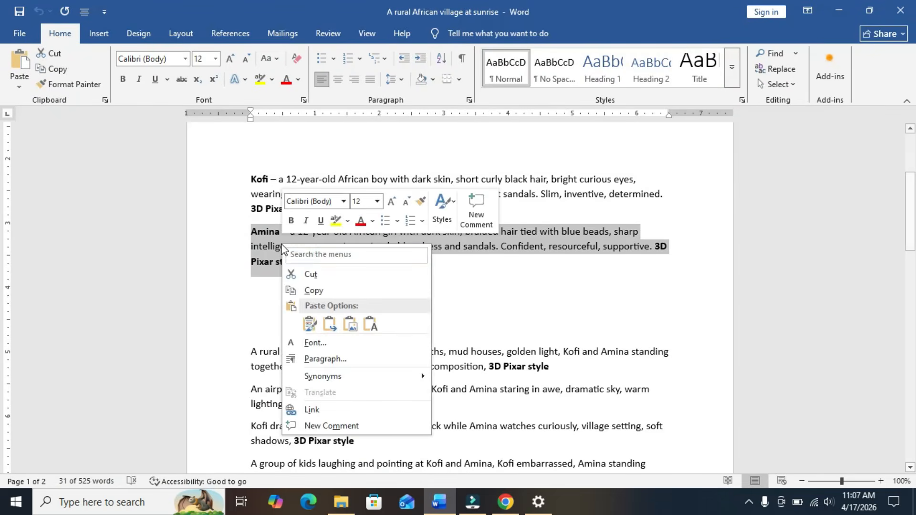
pyautogui.click(313, 290)
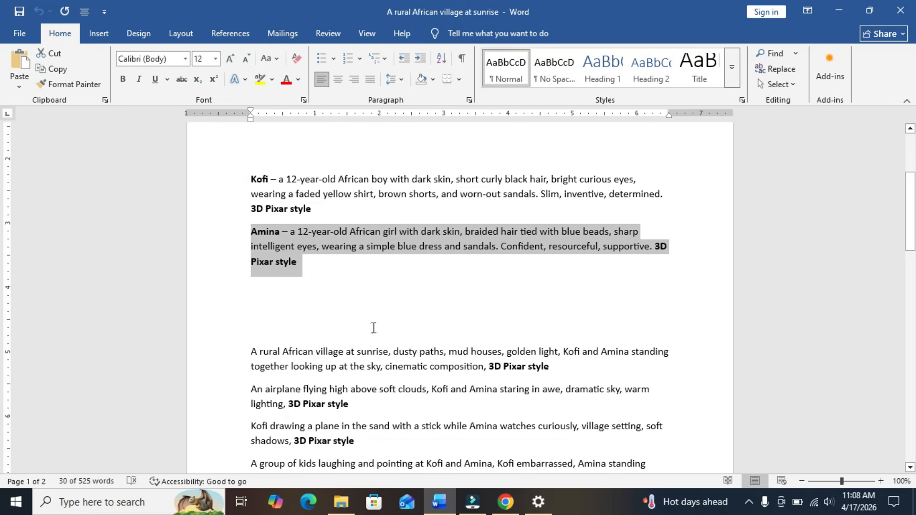
# - Return to Flow in Chrome, paste the Amina description as the prompt and generate the image
pyautogui.click(505, 507)
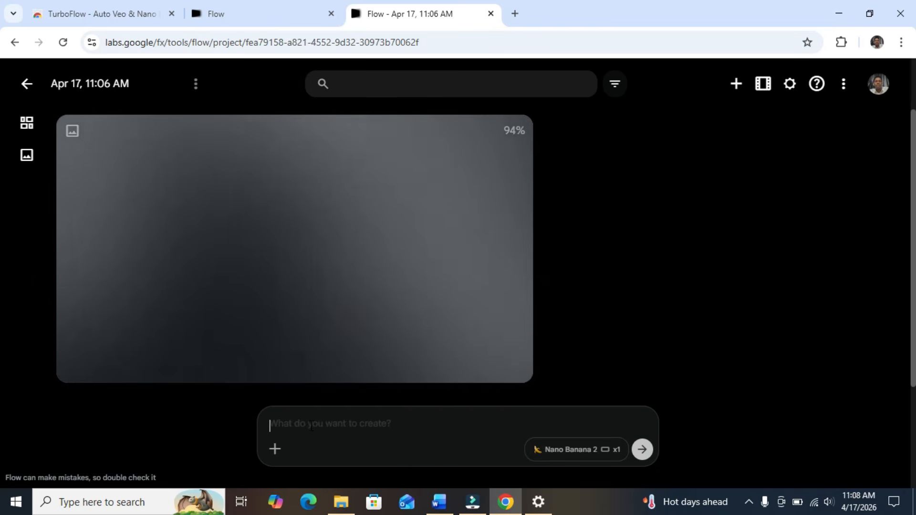
pyautogui.rightClick(311, 424)
pyautogui.click(333, 273)
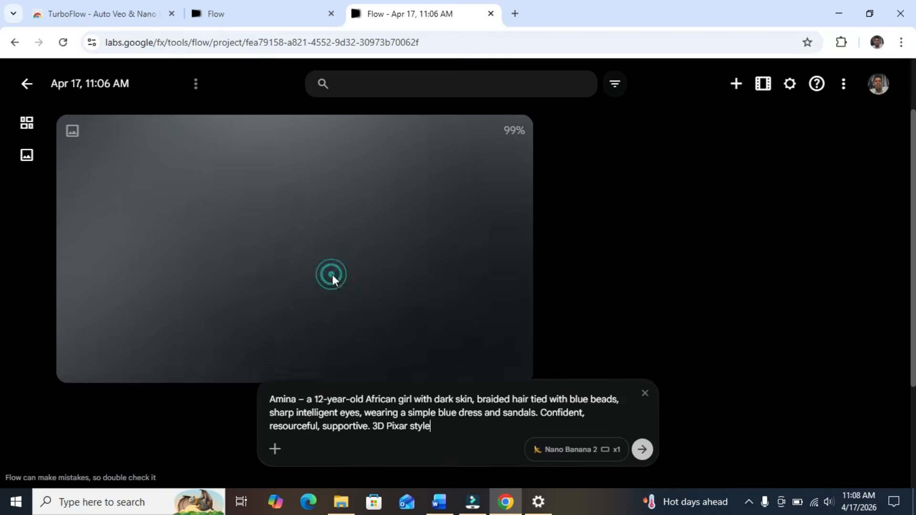
pyautogui.click(641, 456)
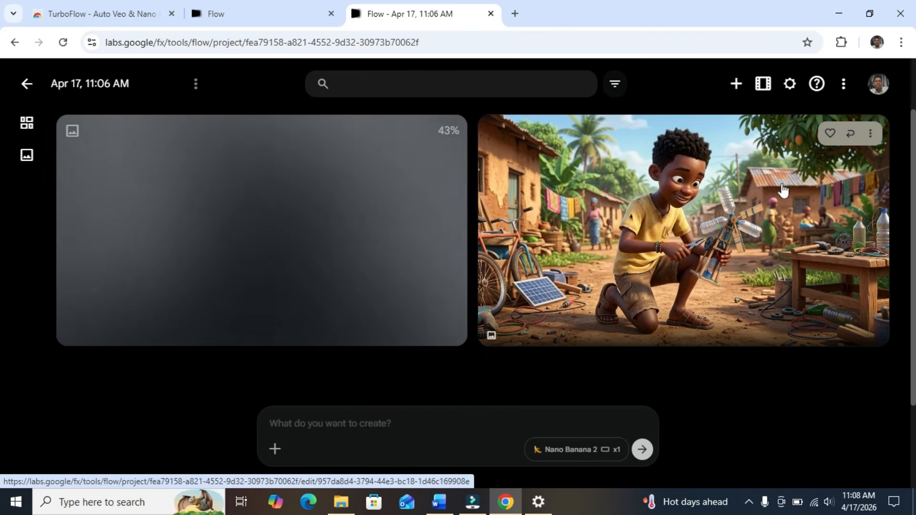
# - Rename the generated image of the boy in the yellow shirt to Kofi
pyautogui.click(871, 137)
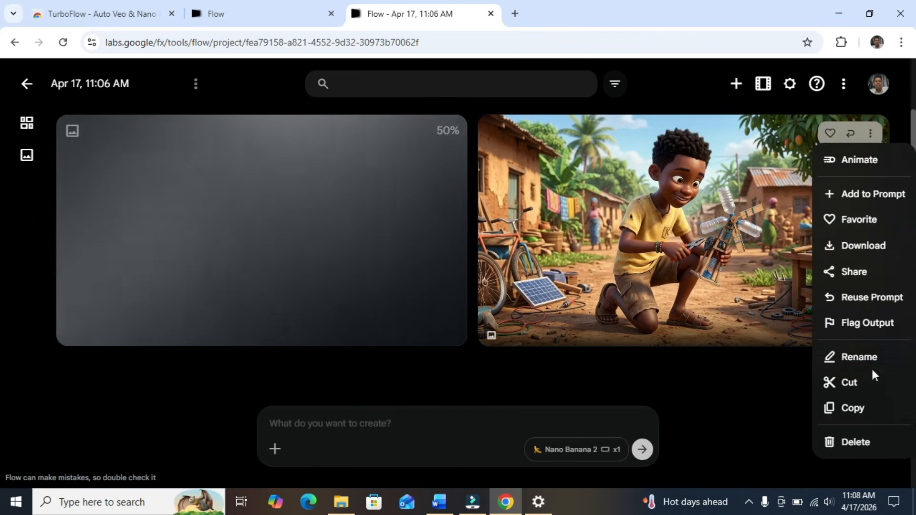
pyautogui.click(854, 365)
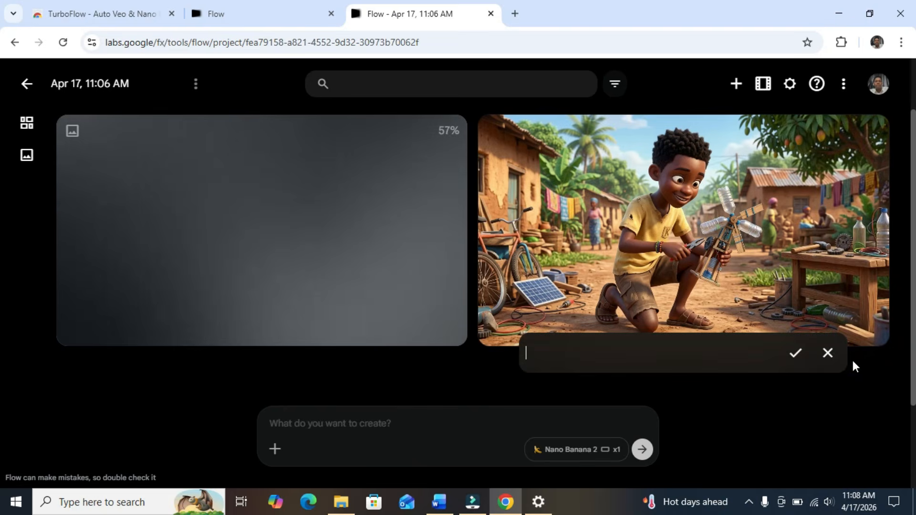
pyautogui.write('Kofi')
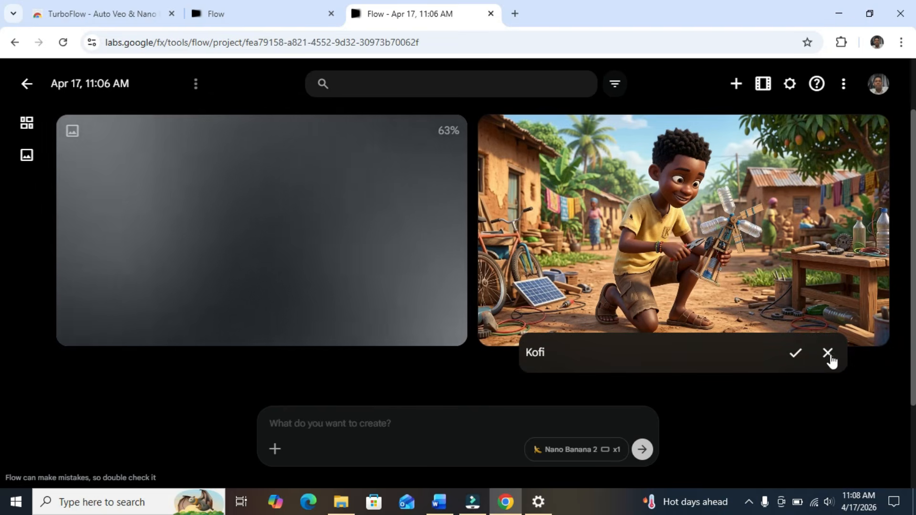
pyautogui.click(799, 355)
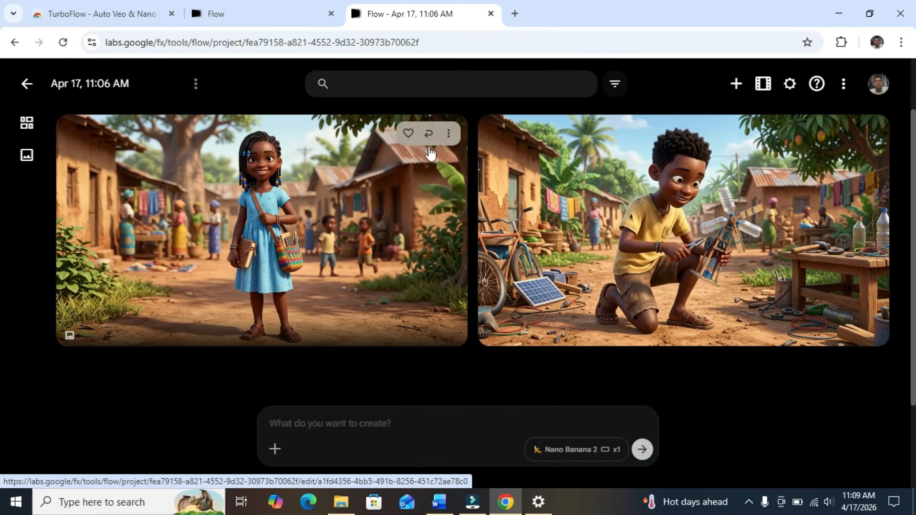
# - Rename the generated image of the girl in the blue dress to Amina
pyautogui.click(449, 133)
pyautogui.click(446, 356)
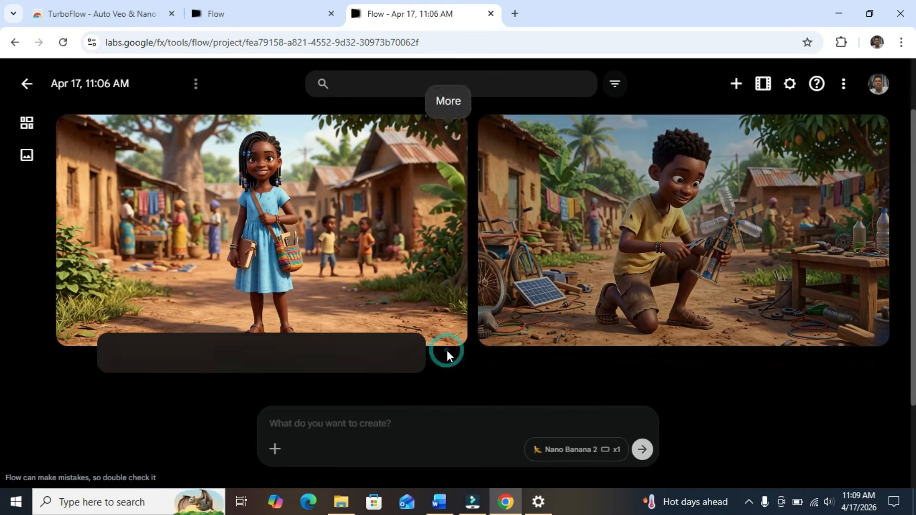
pyautogui.write('Amina')
pyautogui.click(374, 353)
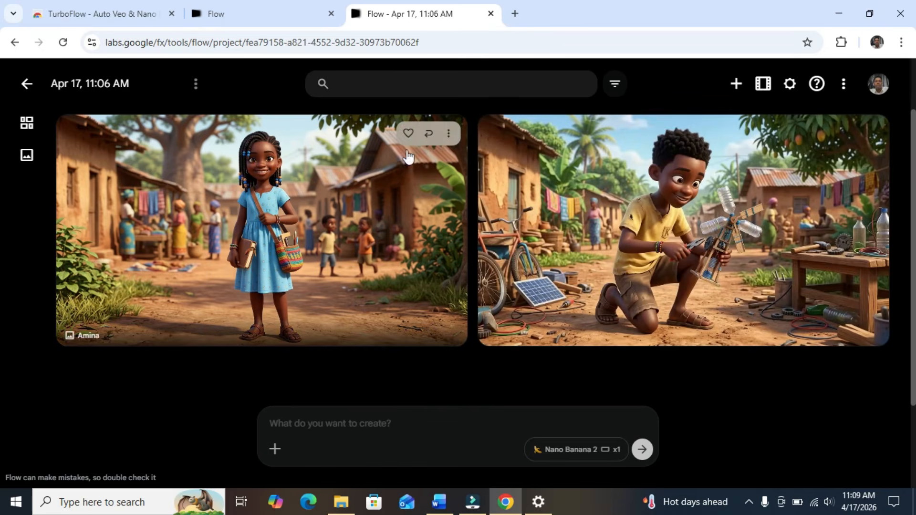
# - Download the Amina image and the Kofi image, each at 1K original size
pyautogui.click(448, 134)
pyautogui.moveTo(451, 245)
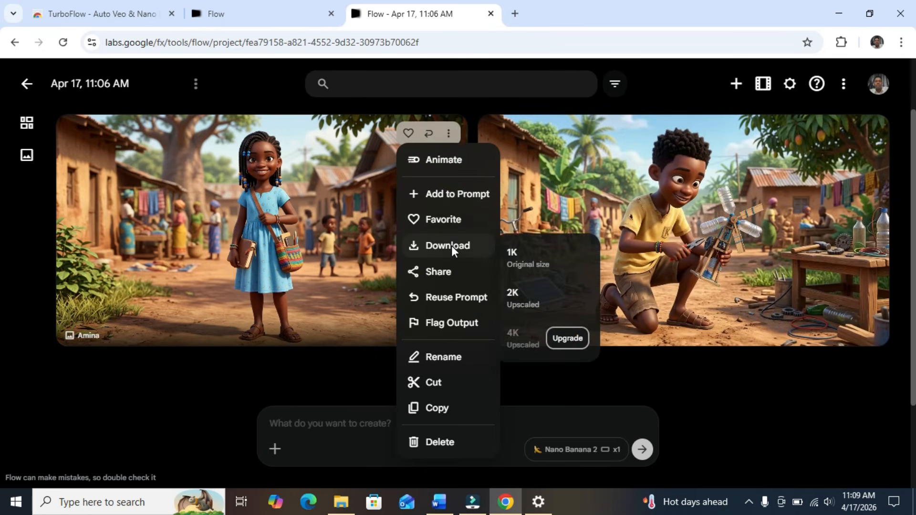
pyautogui.click(518, 264)
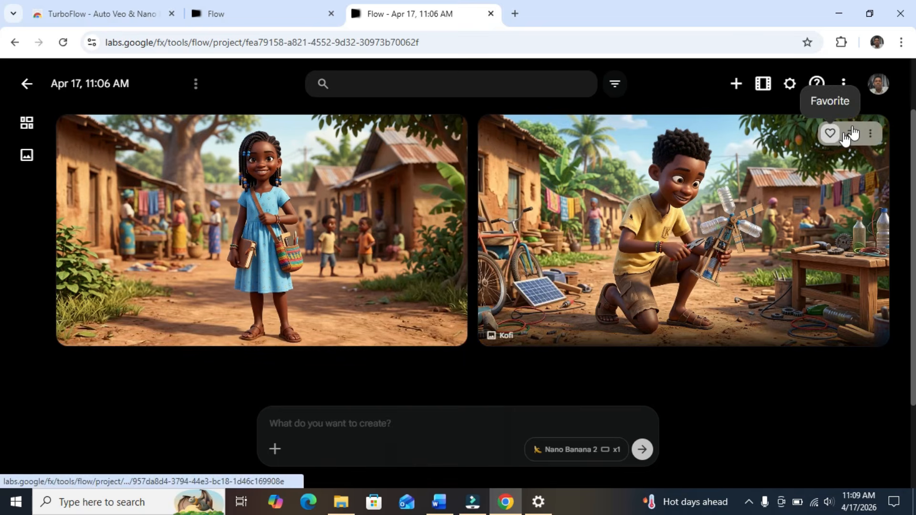
pyautogui.click(873, 133)
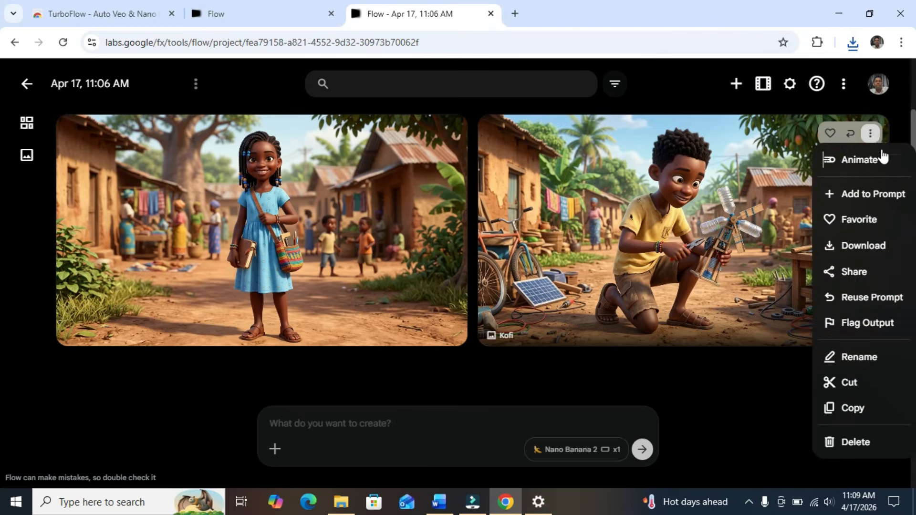
pyautogui.moveTo(866, 248)
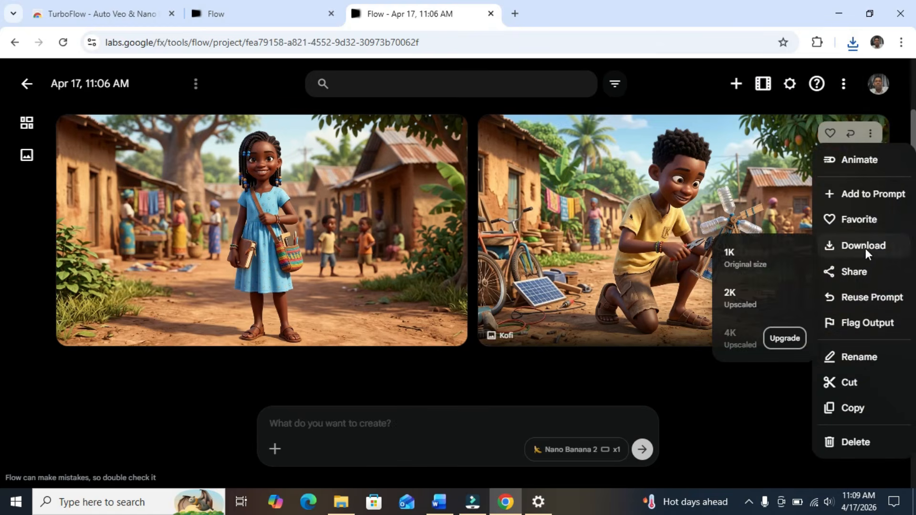
pyautogui.click(761, 262)
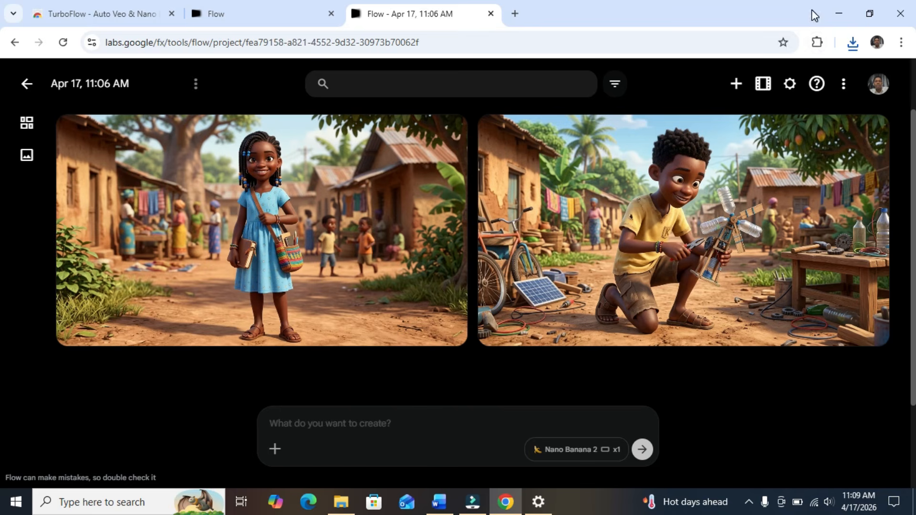
# - Open the TurboFlow extension beside the Flow project, sign in with Google and skip the welcome tour
pyautogui.click(817, 43)
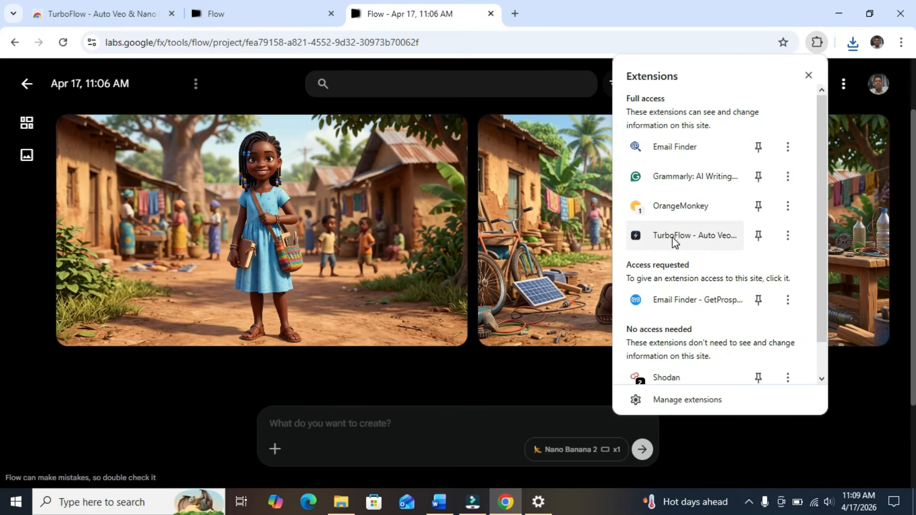
pyautogui.click(677, 237)
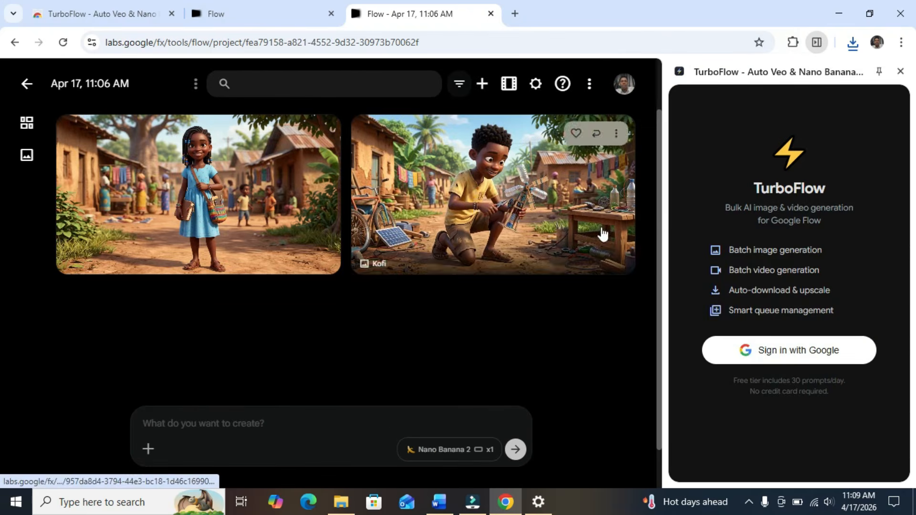
pyautogui.click(752, 352)
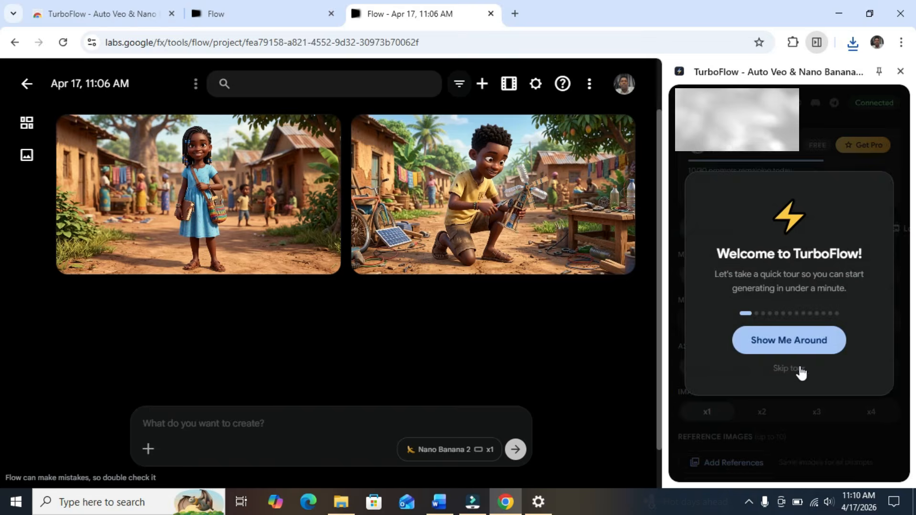
pyautogui.click(801, 369)
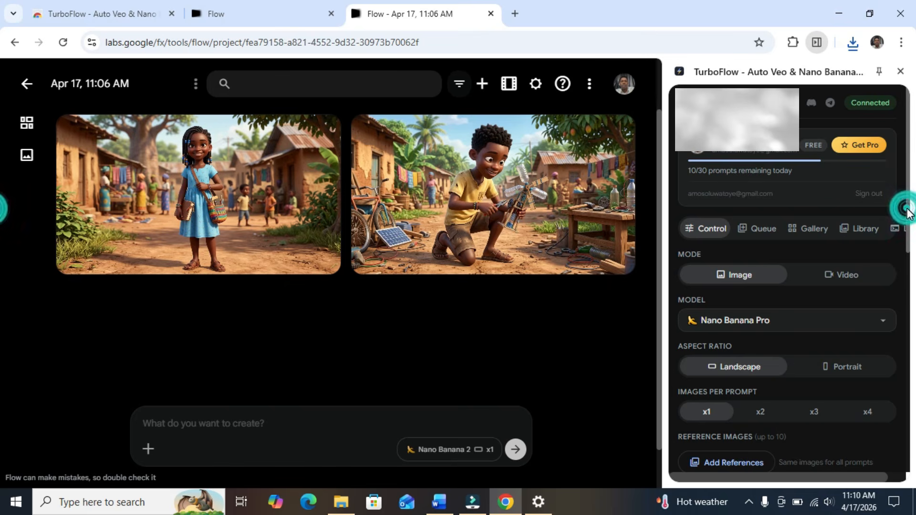
# - Look through TurboFlow's control settings, image library, logs, gallery and queue, and return to the control settings
pyautogui.scroll(-1, 909, 234)
pyautogui.scroll(-5, 909, 238)
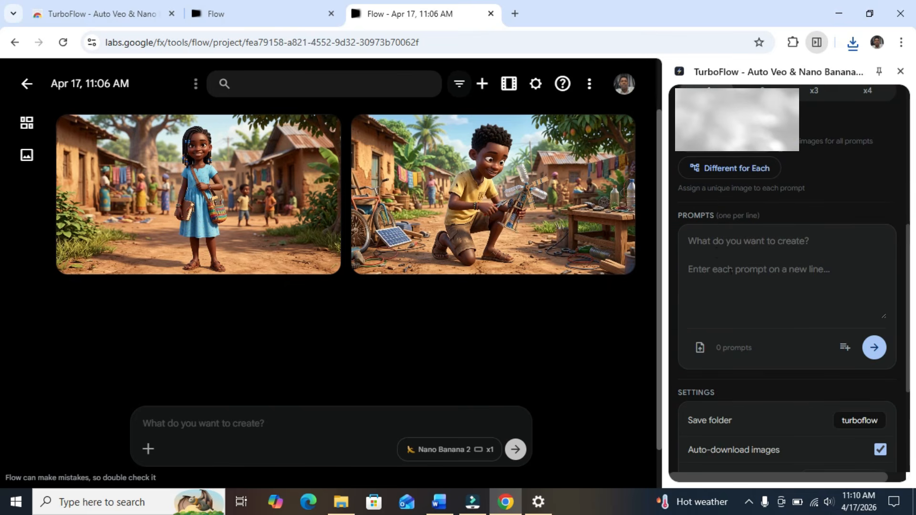
pyautogui.scroll(5, 908, 252)
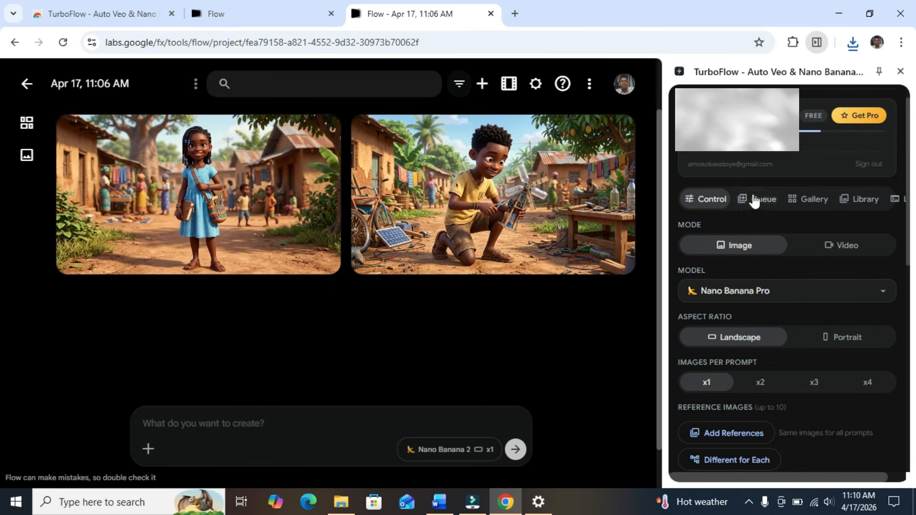
pyautogui.click(855, 199)
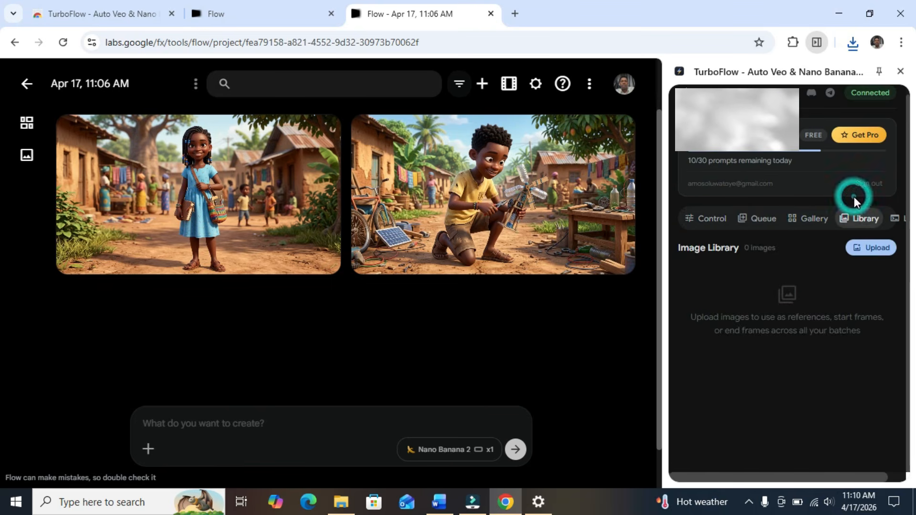
pyautogui.click(899, 222)
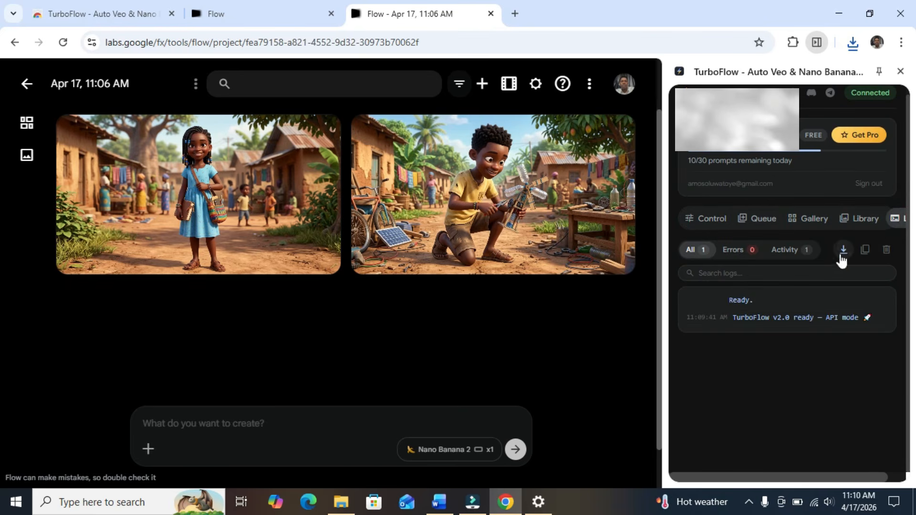
pyautogui.click(804, 227)
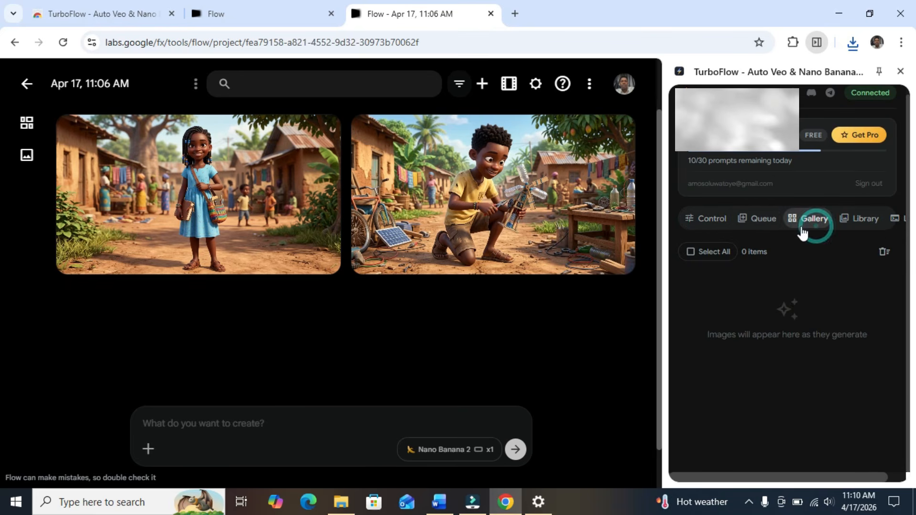
pyautogui.click(762, 227)
pyautogui.click(709, 220)
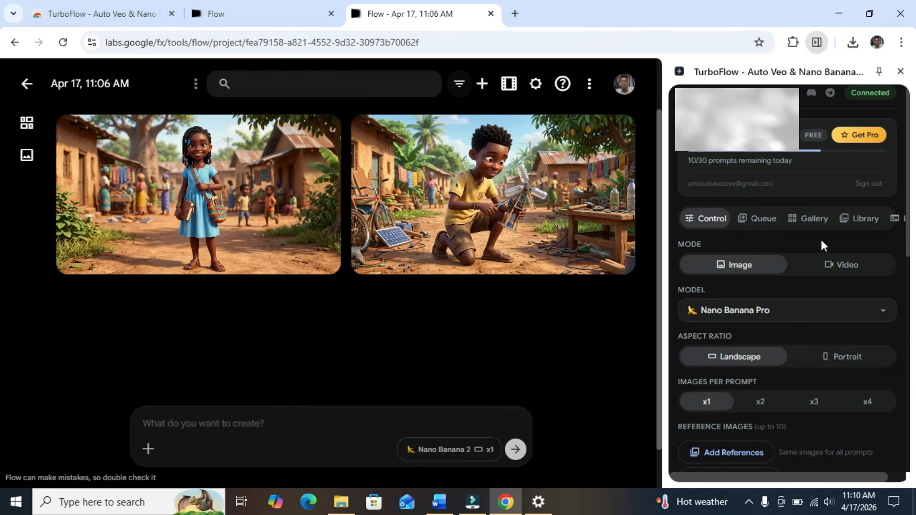
# - Ready TurboFlow's prompts box, switch to the Word document and copy all the scene prompts through the final scene
pyautogui.scroll(-6, 906, 222)
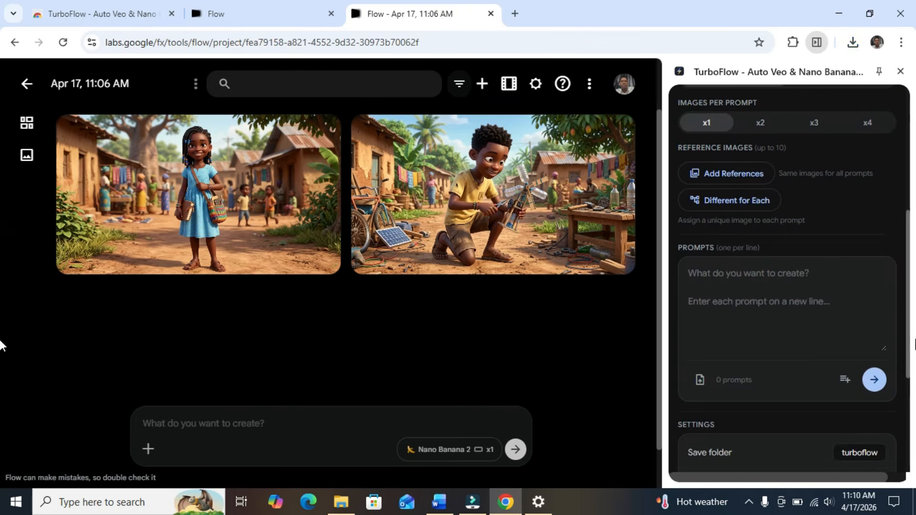
pyautogui.click(705, 275)
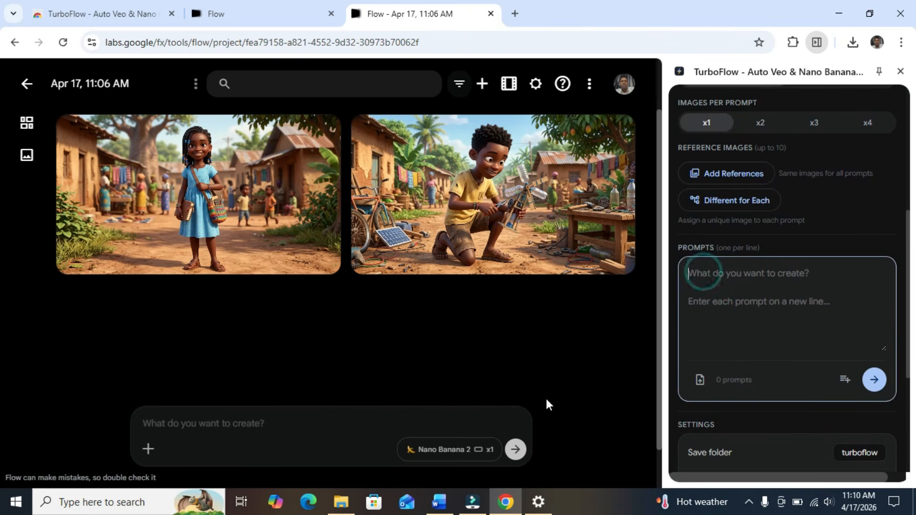
pyautogui.click(439, 501)
pyautogui.moveTo(252, 352); pyautogui.dragTo(491, 340)
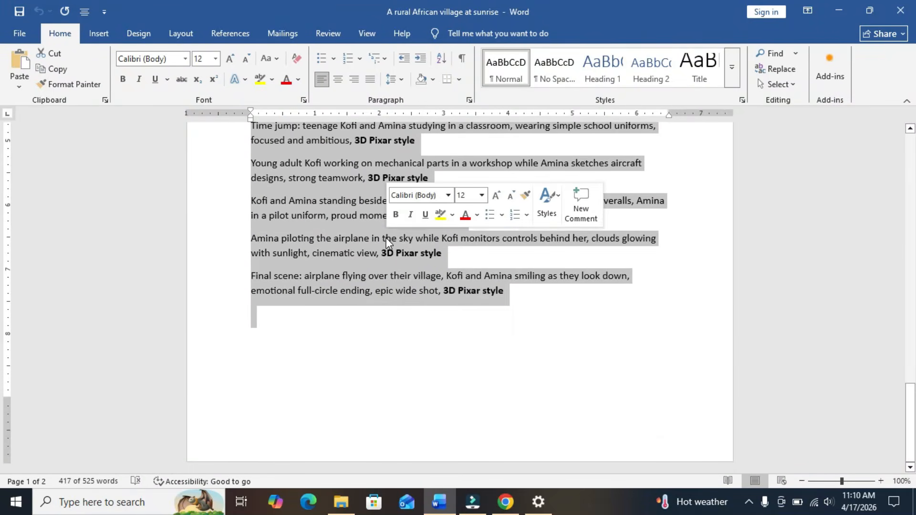
pyautogui.rightClick(388, 243)
pyautogui.click(433, 279)
pyautogui.rightClick(370, 218)
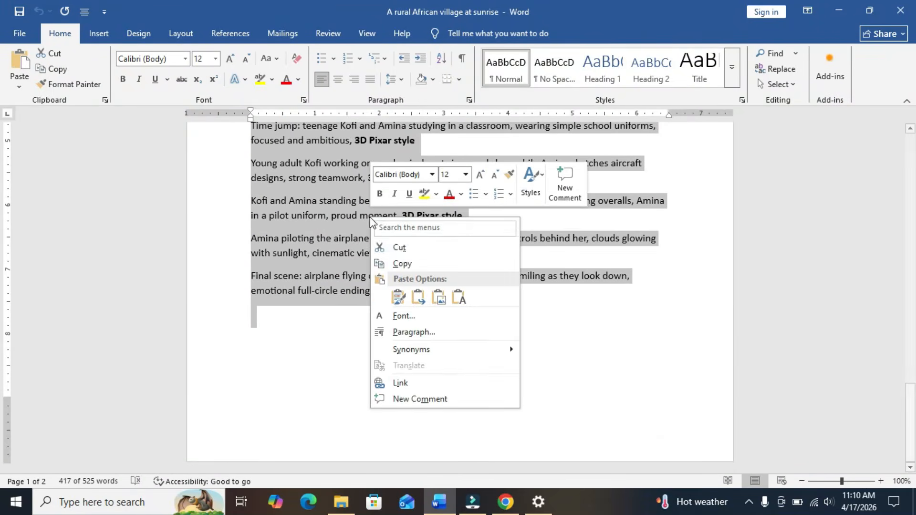
pyautogui.click(412, 264)
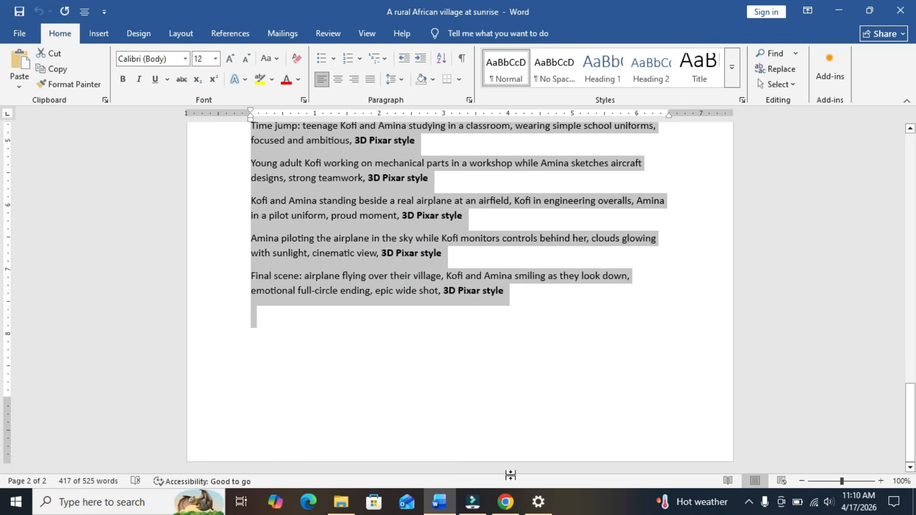
# - Return to Chrome and paste the copied scene prompts as plain text into TurboFlow's prompts box
pyautogui.click(506, 502)
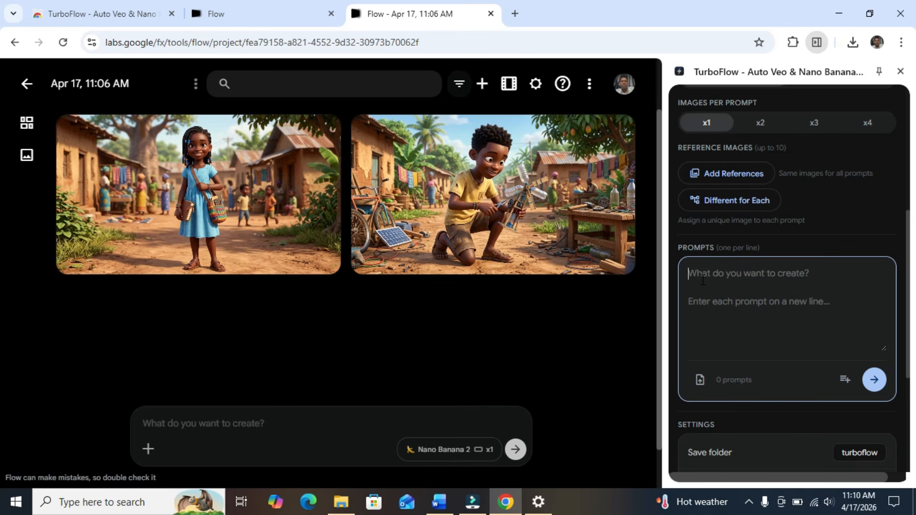
pyautogui.click(804, 286)
pyautogui.rightClick(717, 277)
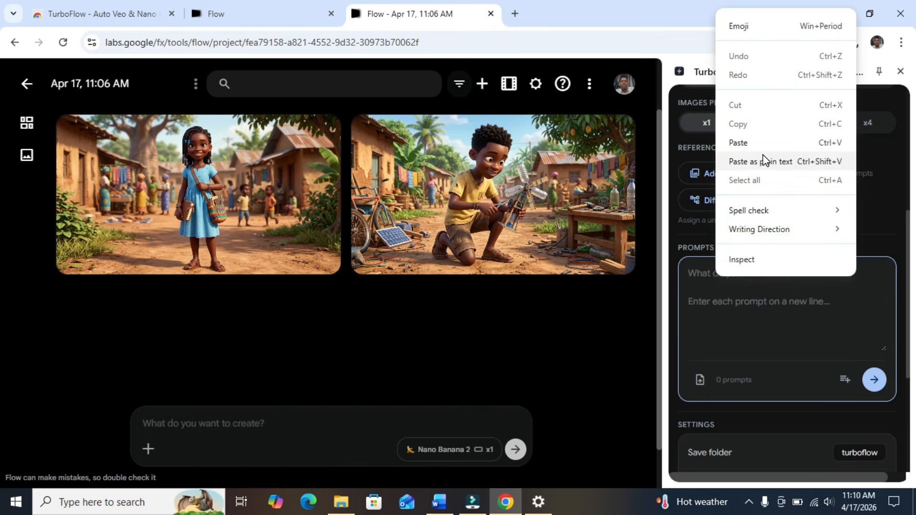
pyautogui.click(700, 275)
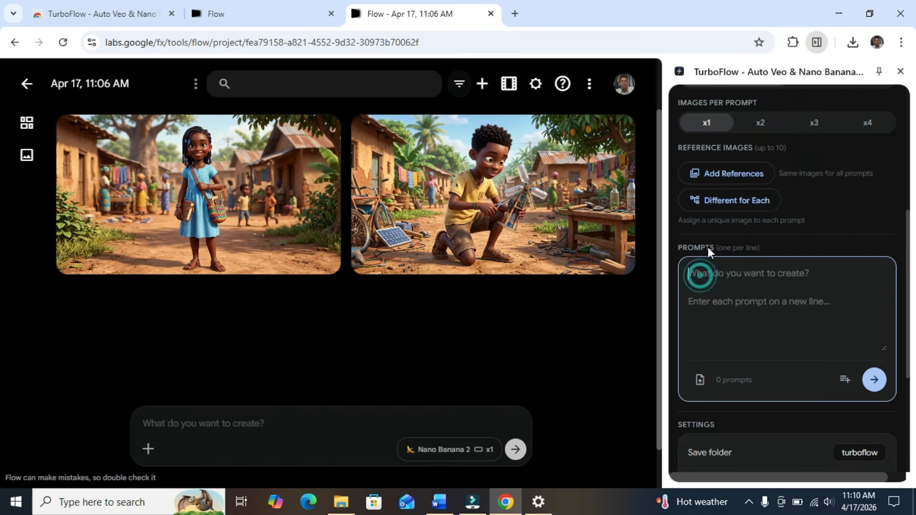
pyautogui.rightClick(704, 272)
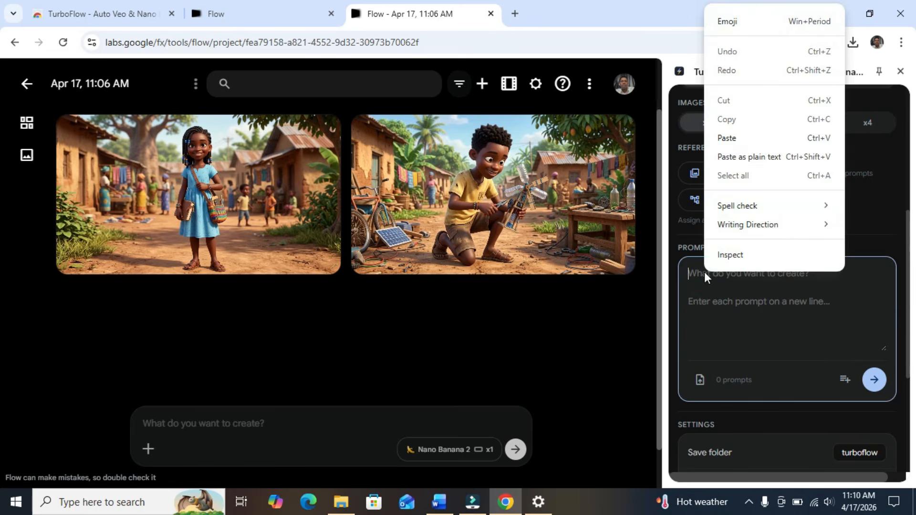
pyautogui.click(740, 157)
# - Insert a blank line after the toy plane crash prompt and check the prompt list through the final scene
pyautogui.moveTo(884, 342); pyautogui.dragTo(884, 338)
pyautogui.click(828, 312)
pyautogui.press('Return')
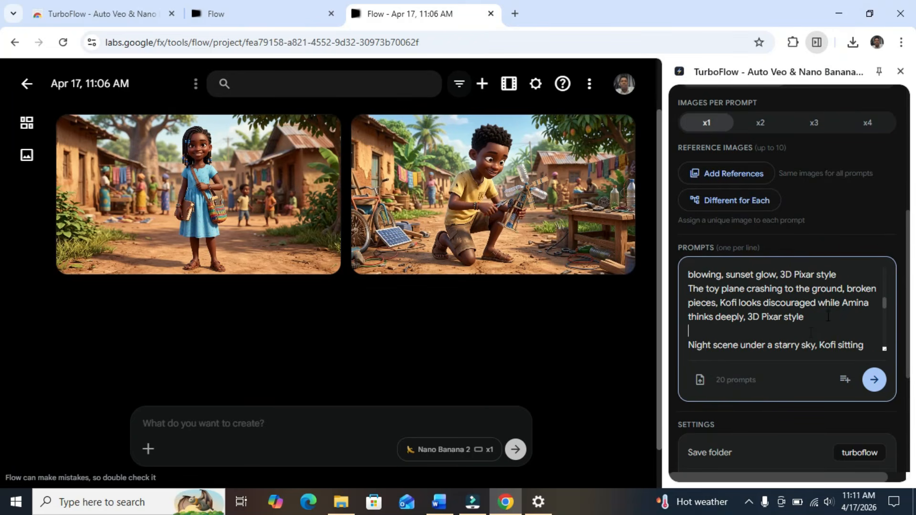
pyautogui.moveTo(884, 305); pyautogui.dragTo(884, 342)
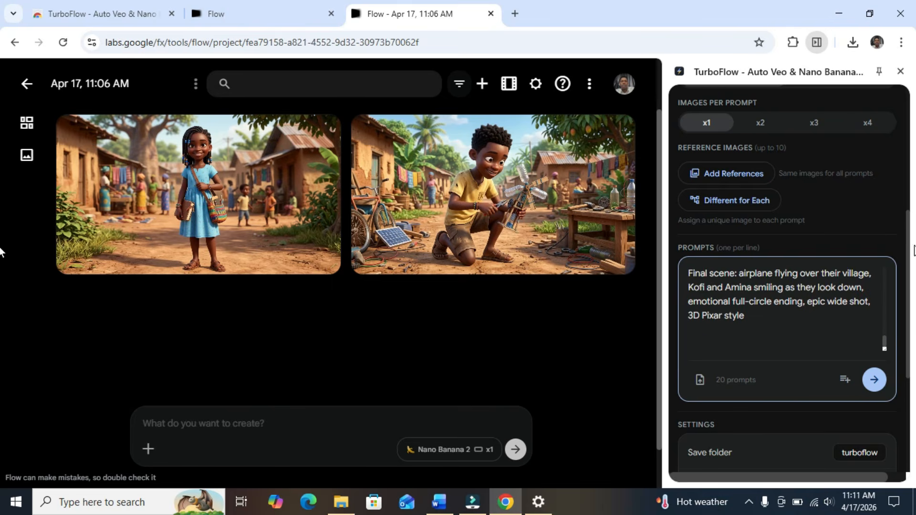
# - Set the TurboFlow image model to Nano Banana 2 and the aspect ratio to Landscape
pyautogui.moveTo(908, 222); pyautogui.dragTo(895, 137)
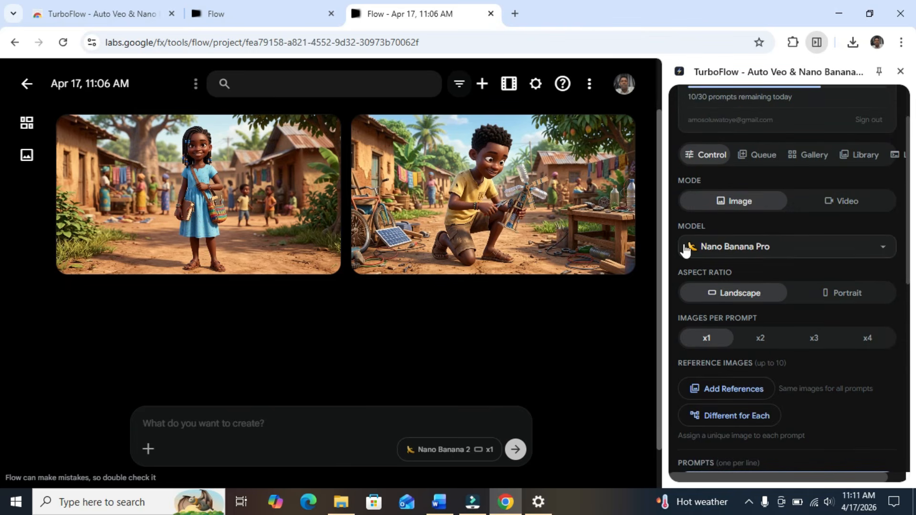
pyautogui.click(791, 252)
pyautogui.click(757, 287)
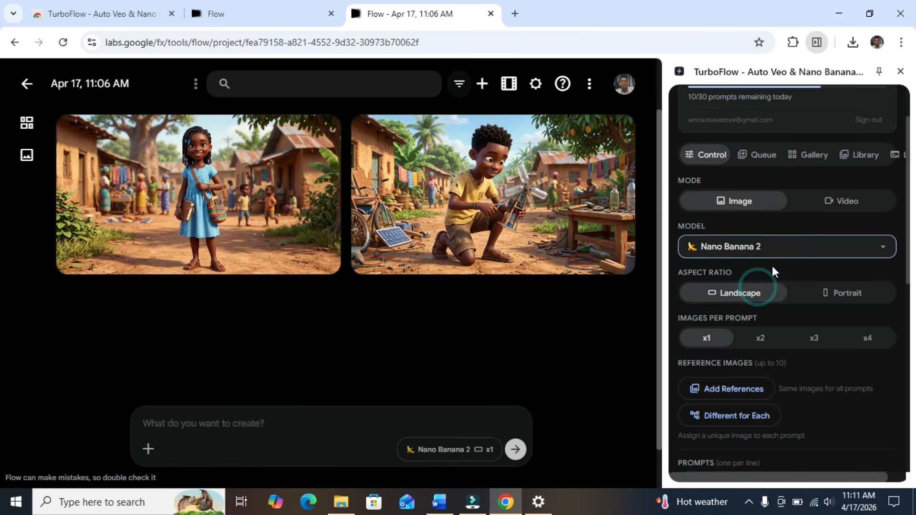
pyautogui.click(831, 296)
pyautogui.click(739, 297)
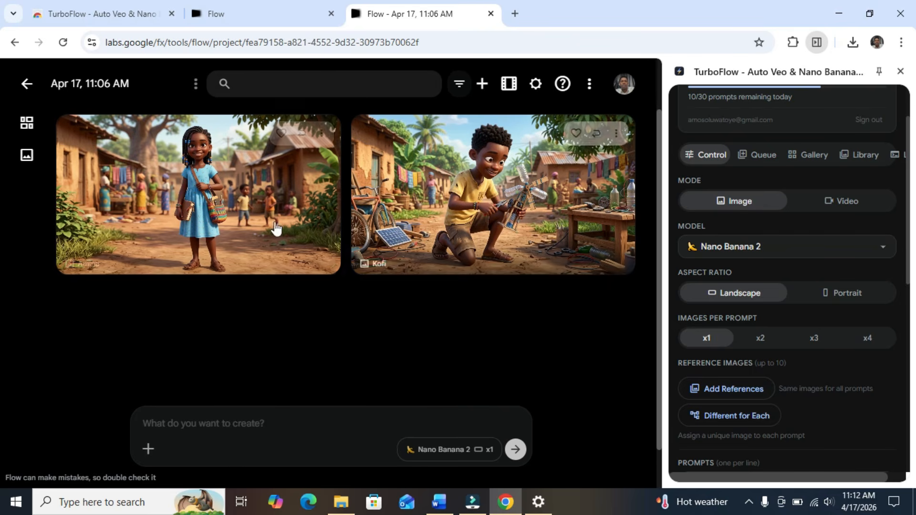
# - Upload the downloaded Kofi and Amina images to the TurboFlow reference library and finish the reference image selection
pyautogui.click(733, 387)
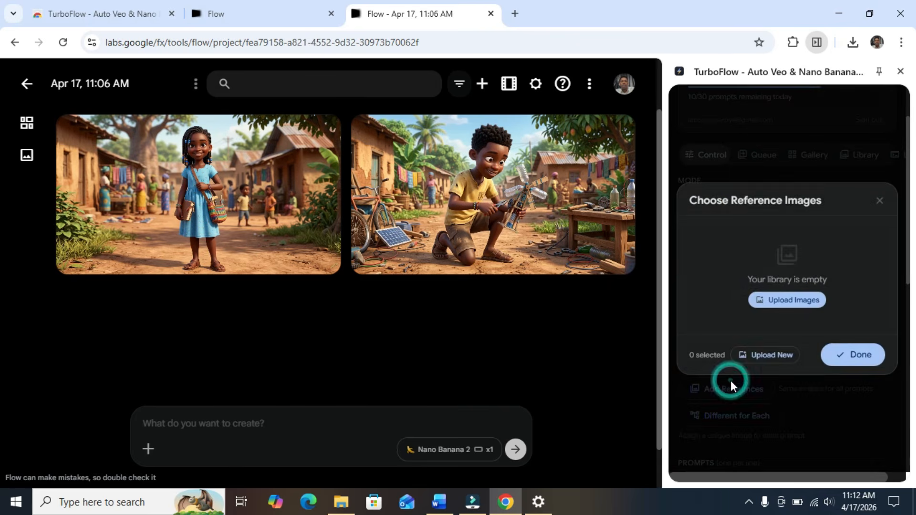
pyautogui.click(781, 305)
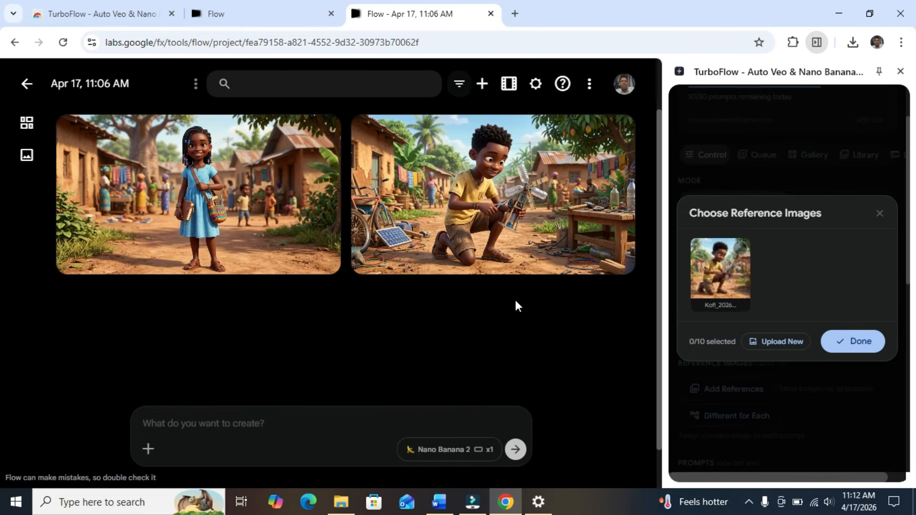
pyautogui.click(777, 341)
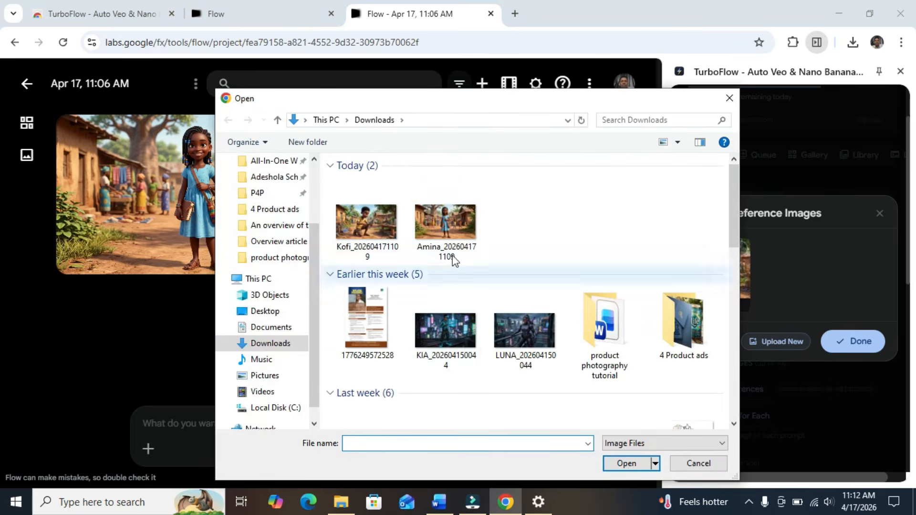
pyautogui.doubleClick(451, 222)
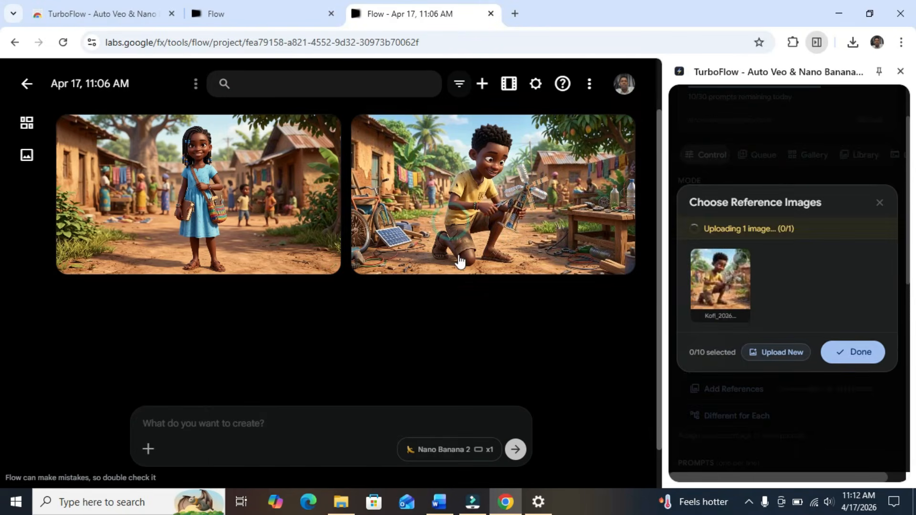
pyautogui.click(849, 352)
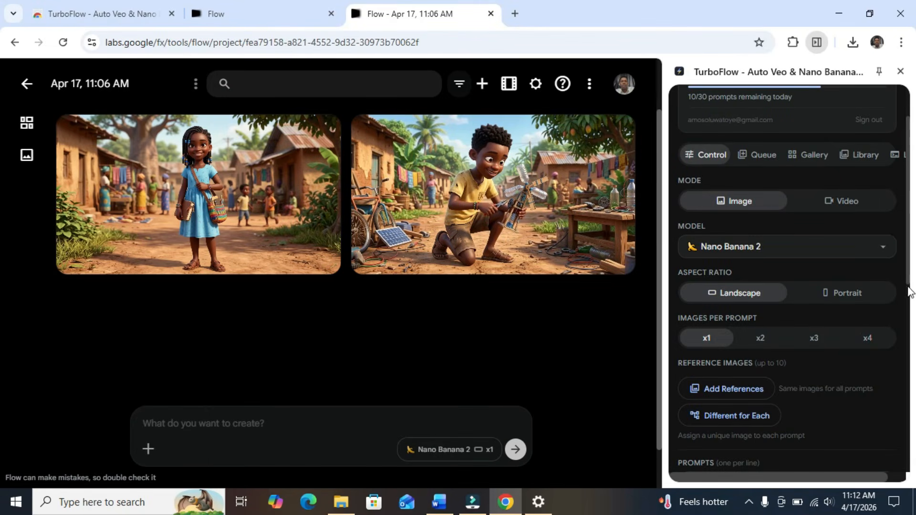
# - Set image auto-download quality to 2K Upscale, turn off video auto-download, and choose 001, 002, 003 file naming in the TurboFlow settings
pyautogui.moveTo(909, 288); pyautogui.dragTo(913, 470)
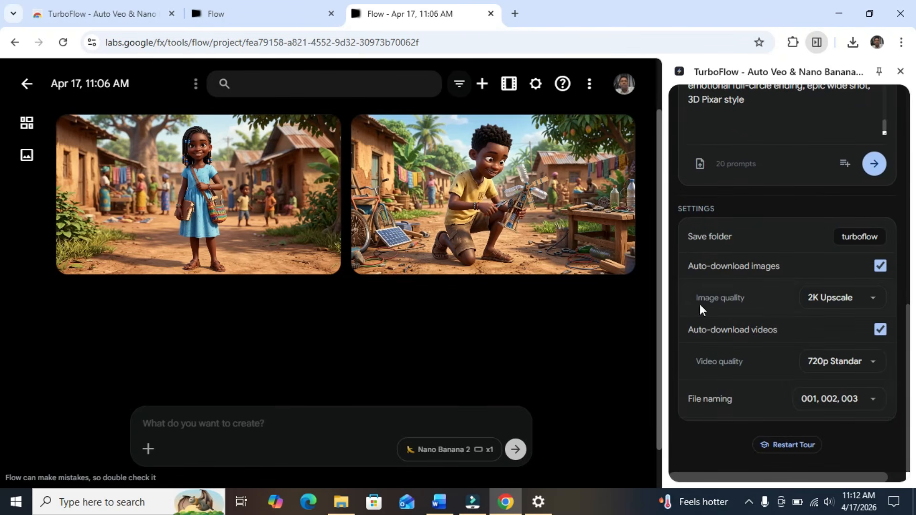
pyautogui.click(873, 304)
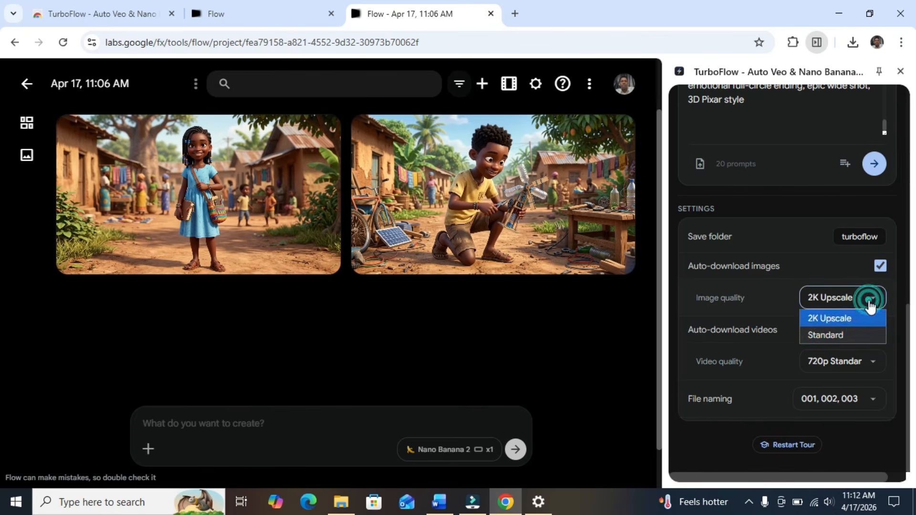
pyautogui.click(828, 321)
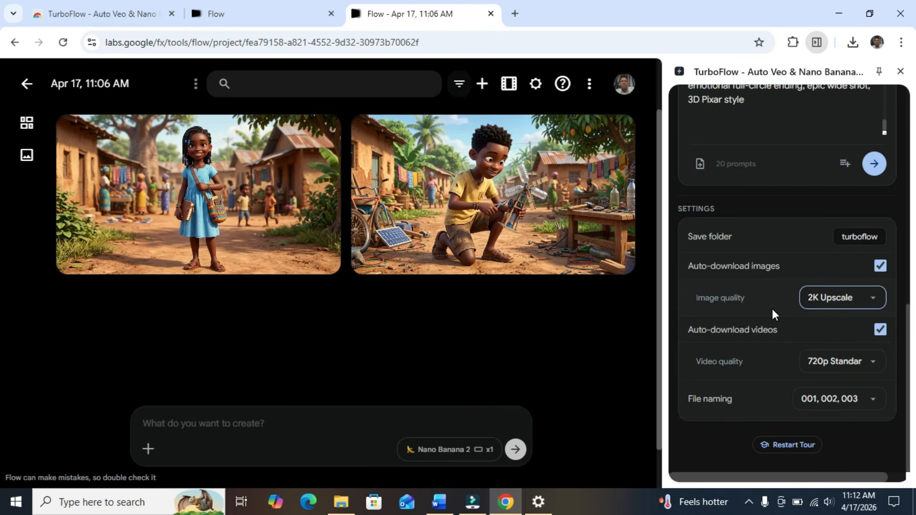
pyautogui.click(881, 331)
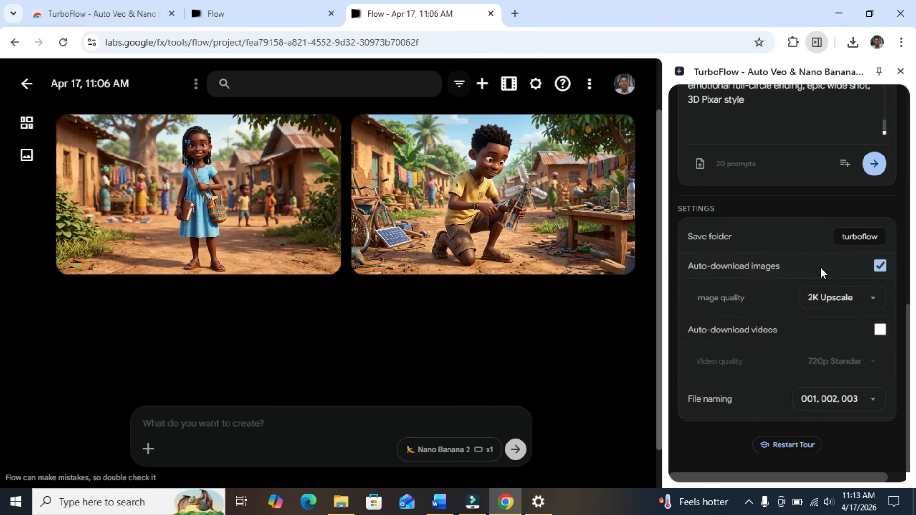
pyautogui.click(871, 406)
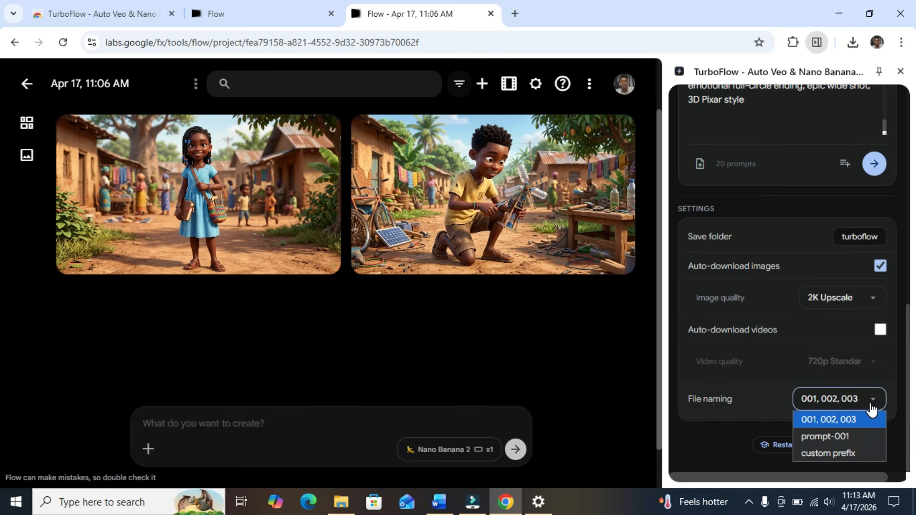
pyautogui.click(840, 420)
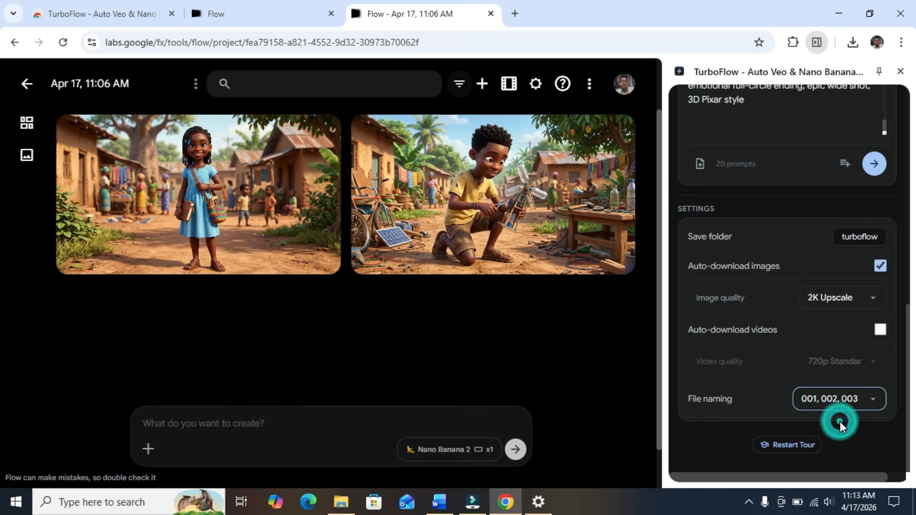
# - Start the TurboFlow batch generation of the scene prompts
pyautogui.click(908, 351)
pyautogui.moveTo(912, 381); pyautogui.dragTo(912, 236)
pyautogui.scroll(-2, 912, 235)
pyautogui.click(875, 329)
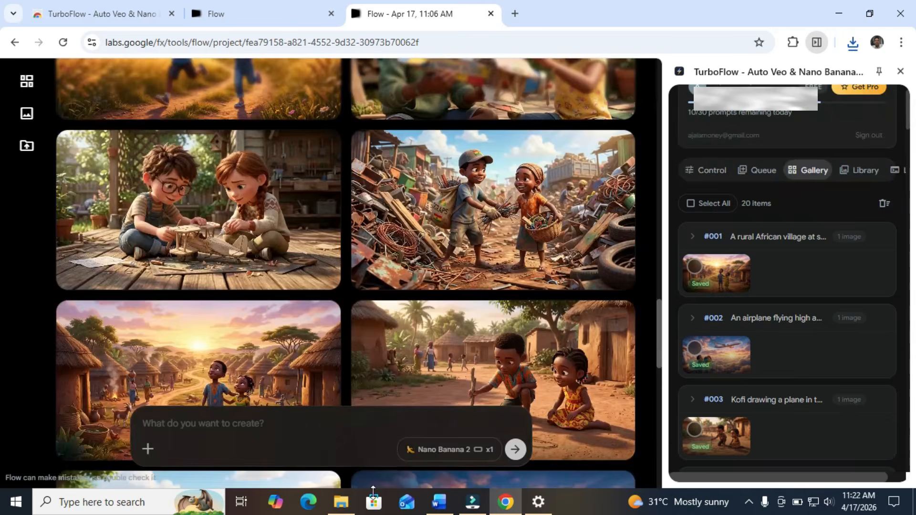
# - Switch to File Explorer, open the turboflow folder in Downloads, and examine the saved scene images from first to last
pyautogui.click(340, 502)
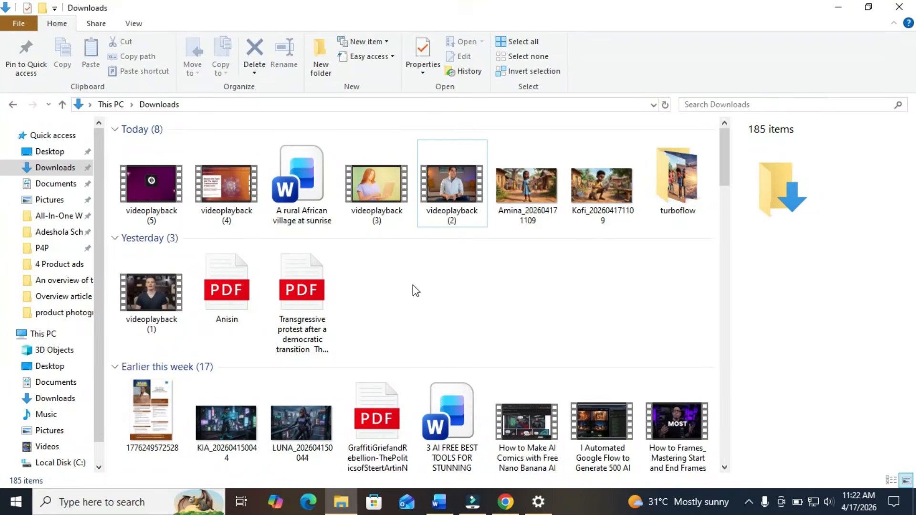
pyautogui.doubleClick(659, 195)
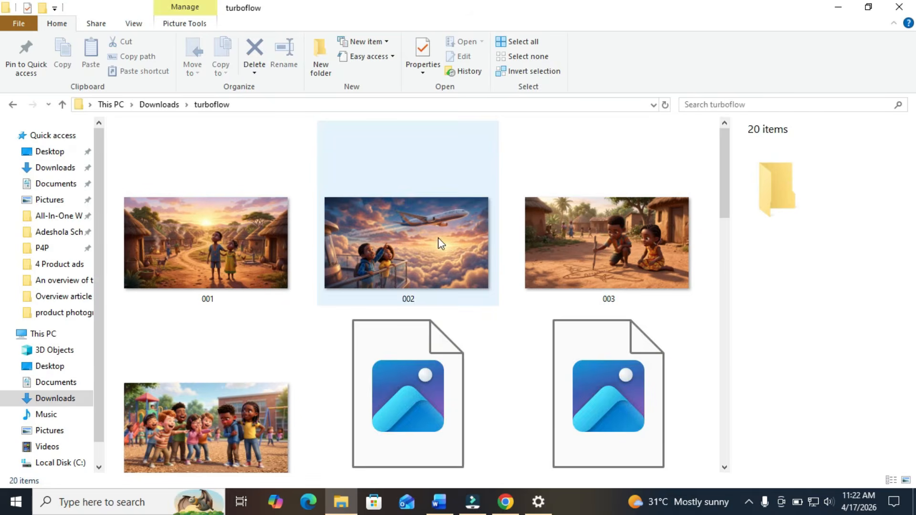
pyautogui.moveTo(723, 154); pyautogui.dragTo(726, 419)
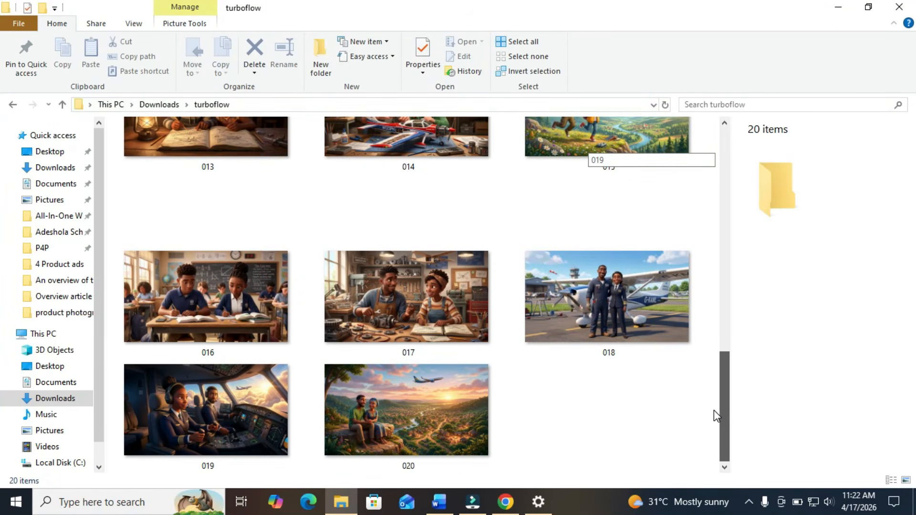
pyautogui.moveTo(721, 355); pyautogui.dragTo(722, 239)
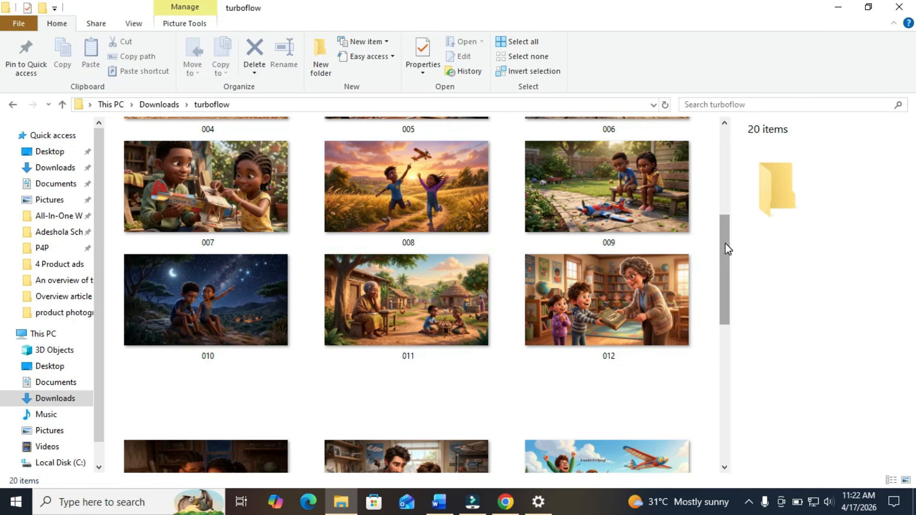
pyautogui.scroll(5, 725, 243)
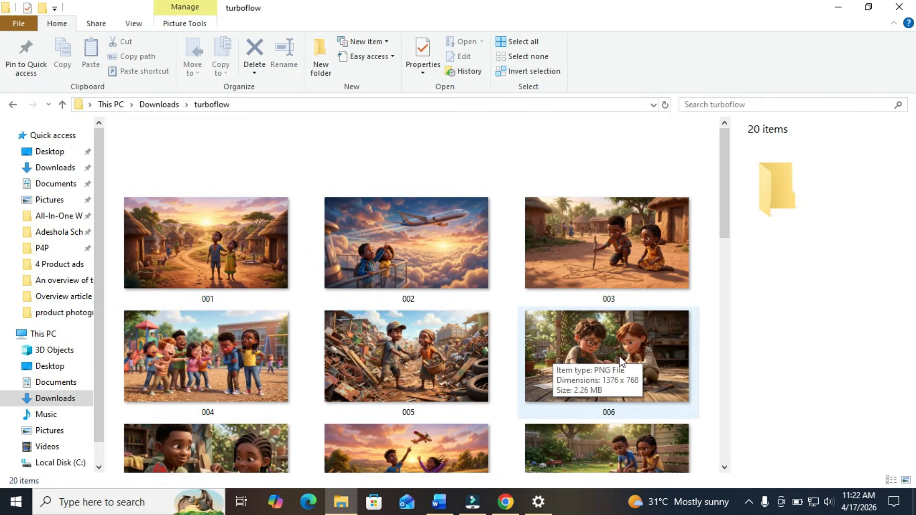
pyautogui.moveTo(725, 228); pyautogui.dragTo(727, 262)
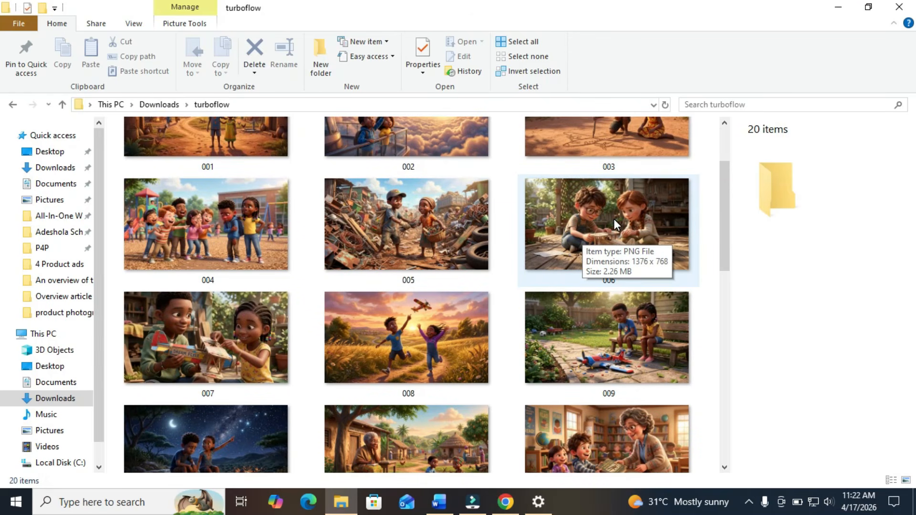
pyautogui.moveTo(721, 222); pyautogui.dragTo(723, 139)
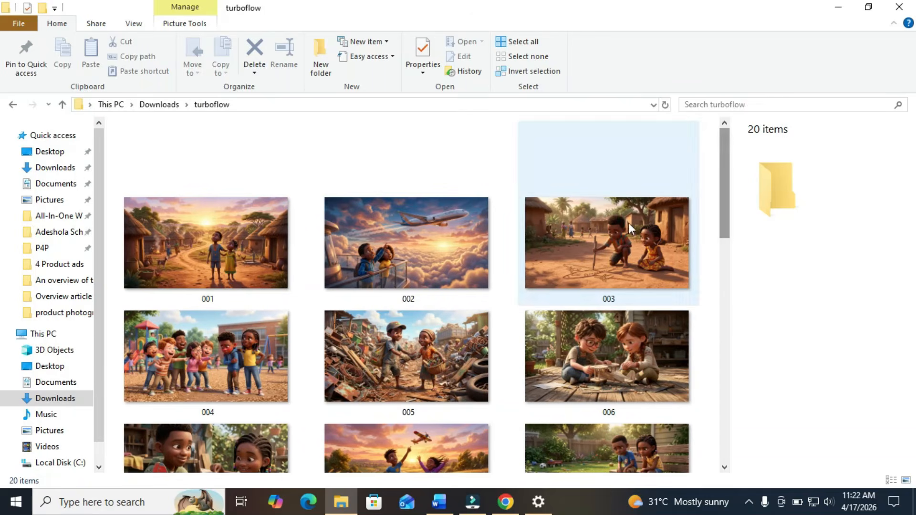
# - Return to Chrome and review the generated scene images from the beginning of the Flow project
pyautogui.click(504, 505)
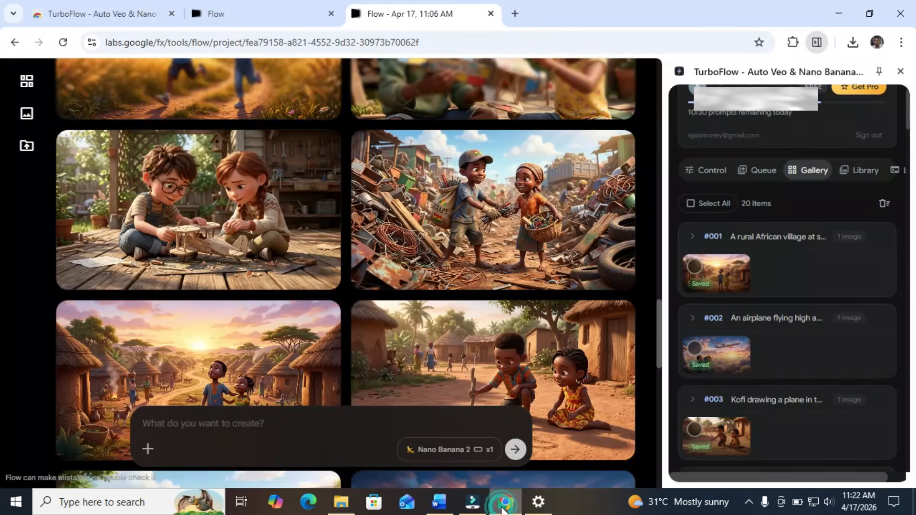
pyautogui.moveTo(658, 319); pyautogui.dragTo(662, 99)
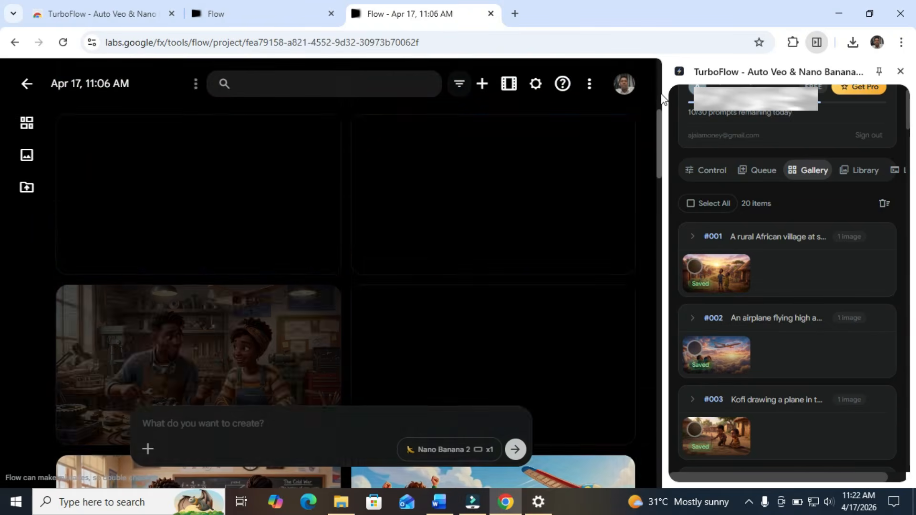